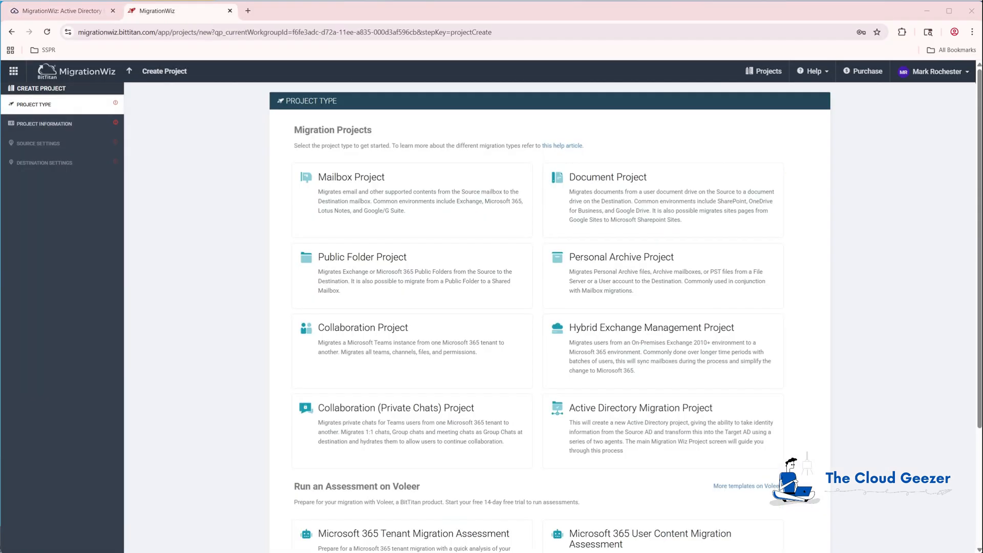
Create an Active Directory Migration Project with an Active Directory source agent and a Microsoft Entra ID target agent
left_click(624, 423)
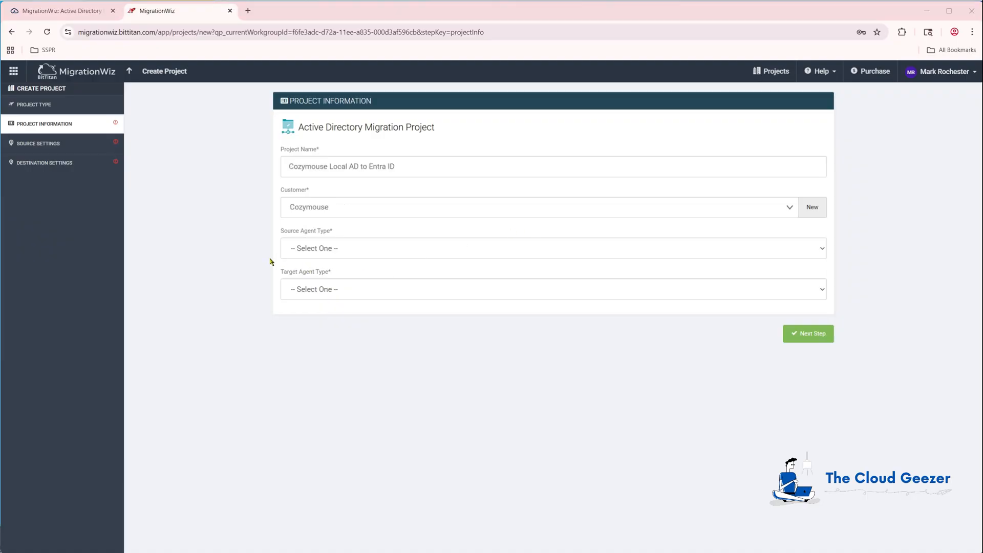
left_click(324, 250)
left_click(317, 276)
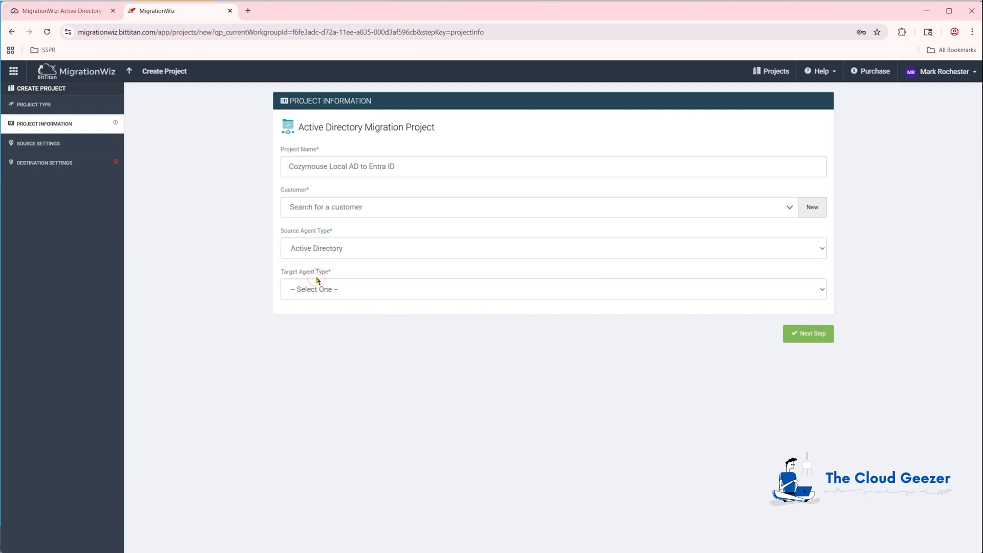
left_click(311, 292)
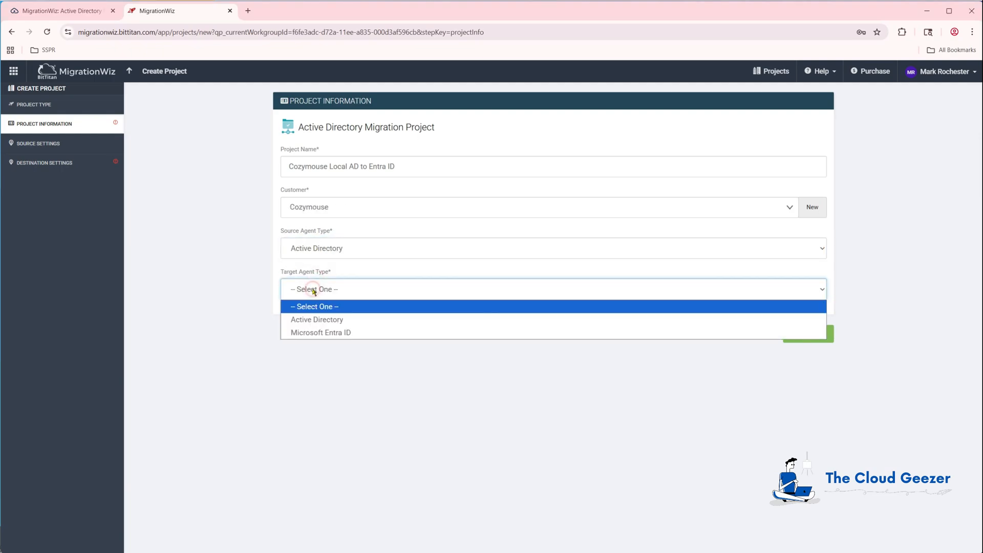
left_click(332, 333)
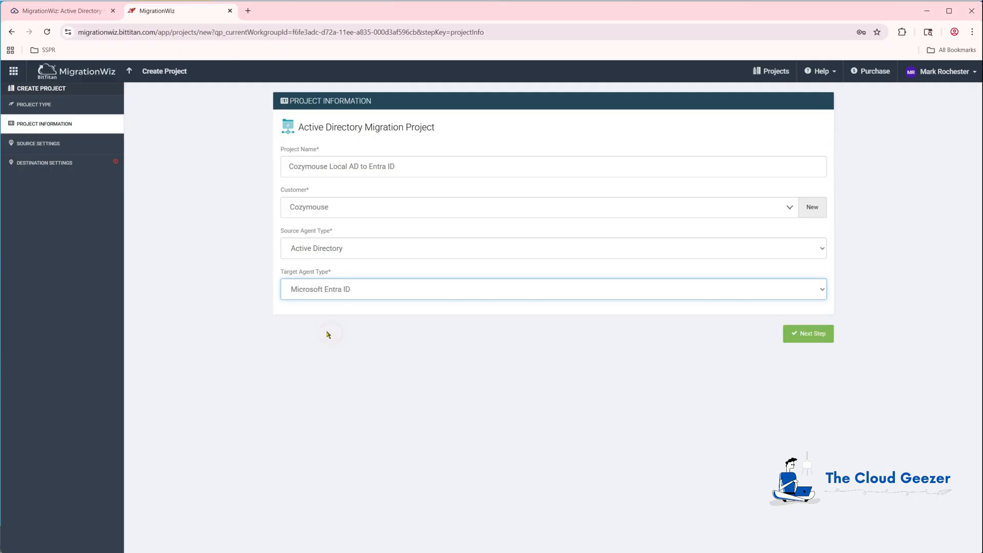
left_click(810, 334)
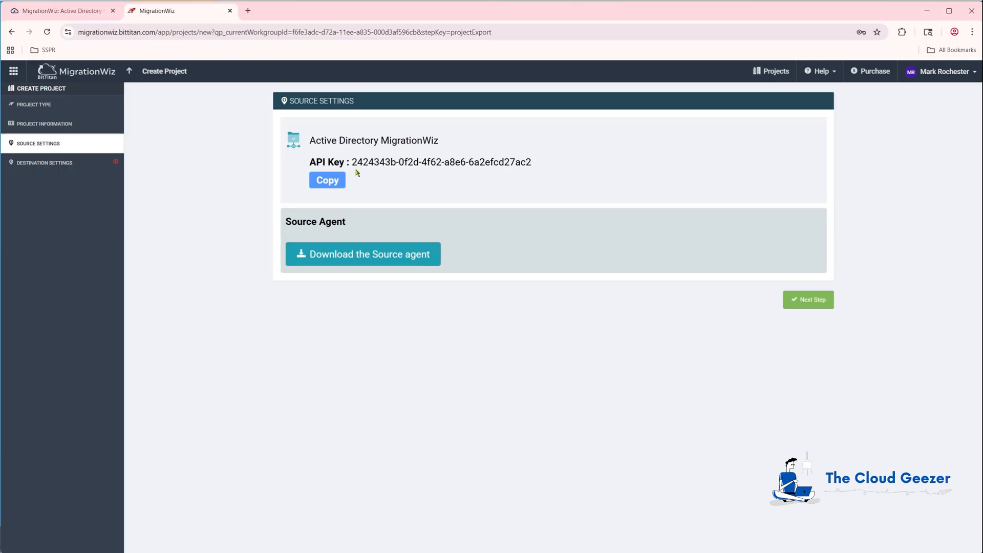
Copy the project's API key and continue to Destination Settings
left_click(332, 182)
left_click(803, 299)
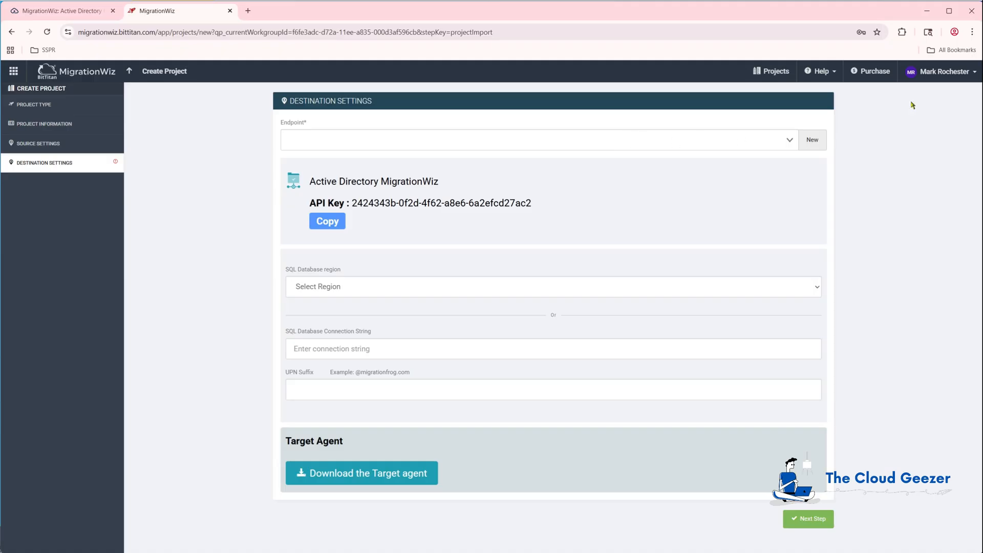
left_click(475, 132)
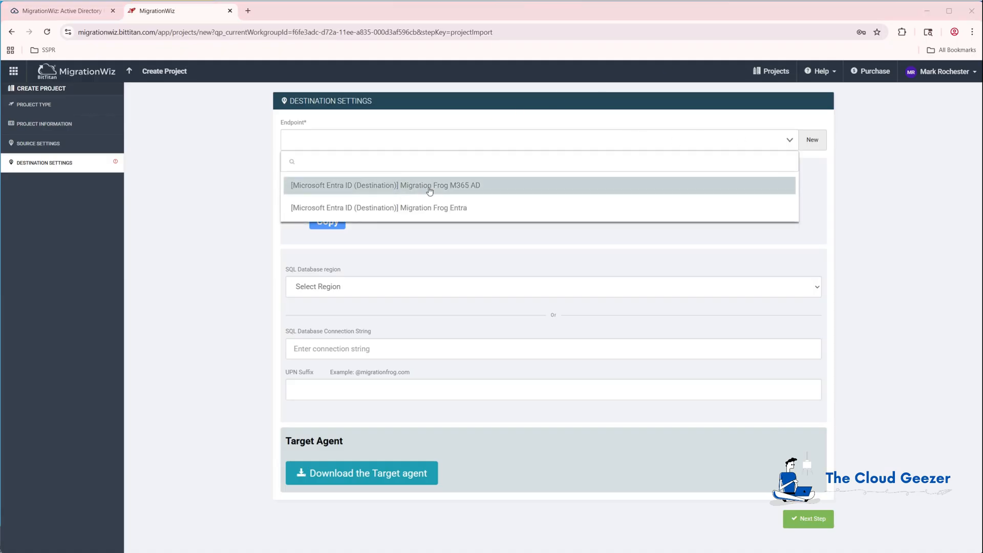
left_click(462, 210)
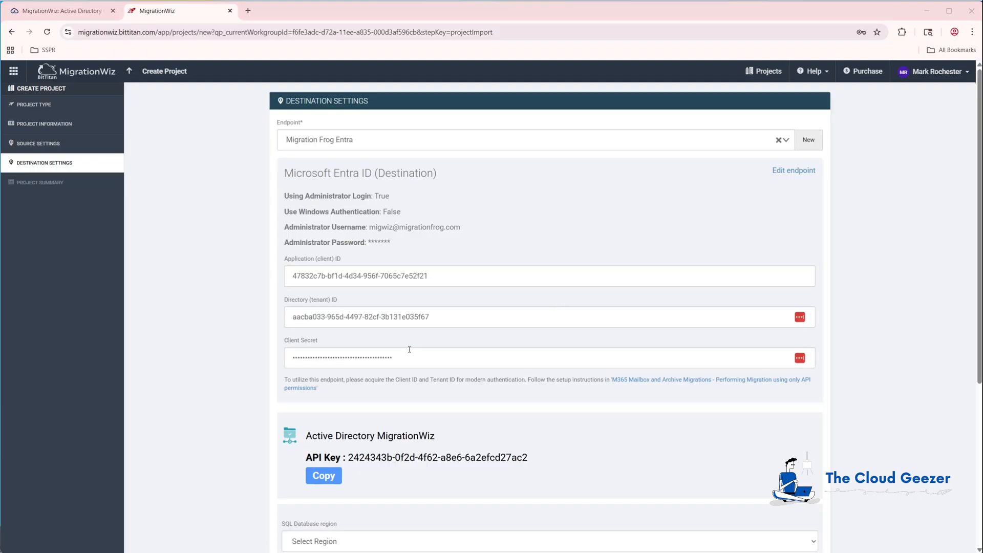
scroll(376, 428, "down", 2)
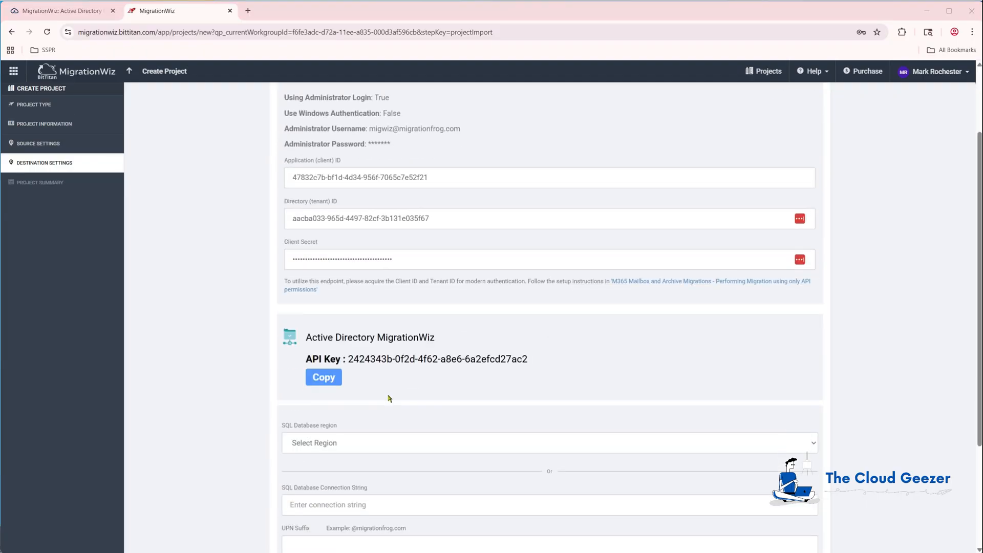
scroll(373, 359, "down", 3)
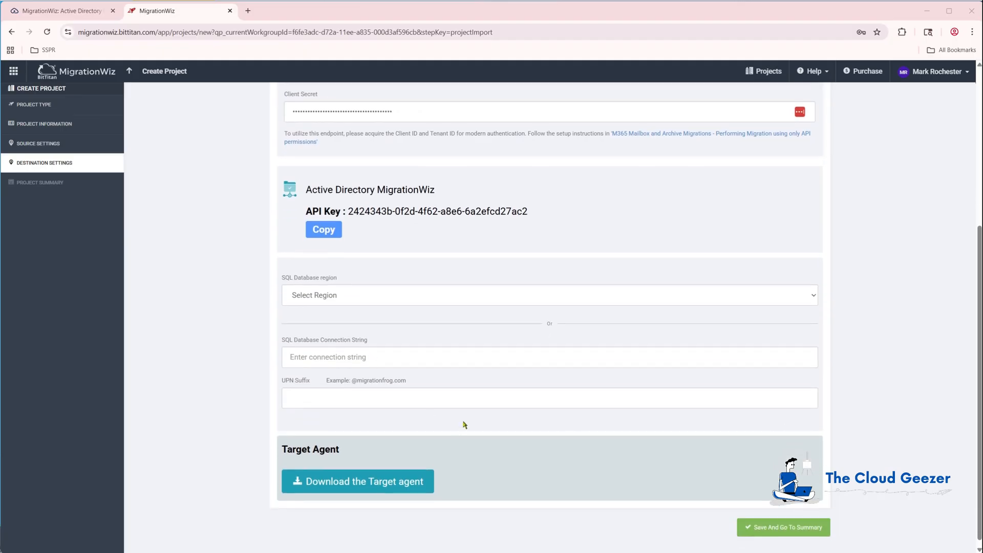
left_click(349, 298)
left_click(342, 338)
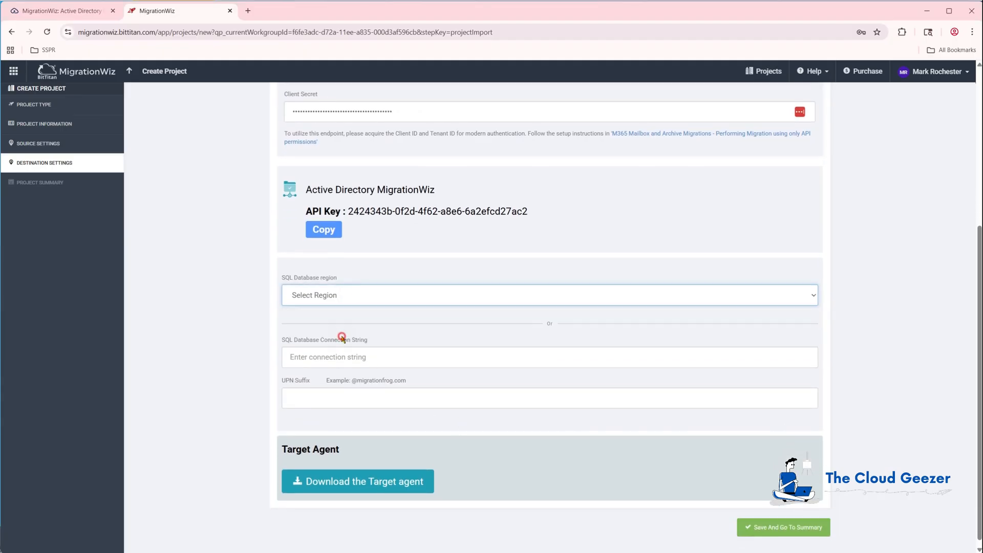
left_click(335, 401)
left_click(350, 423)
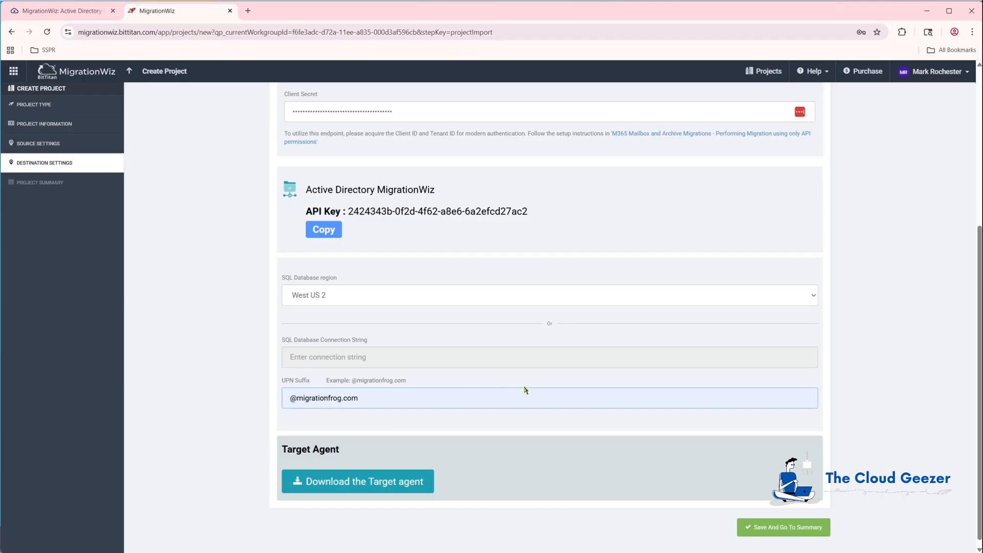
left_click(787, 532)
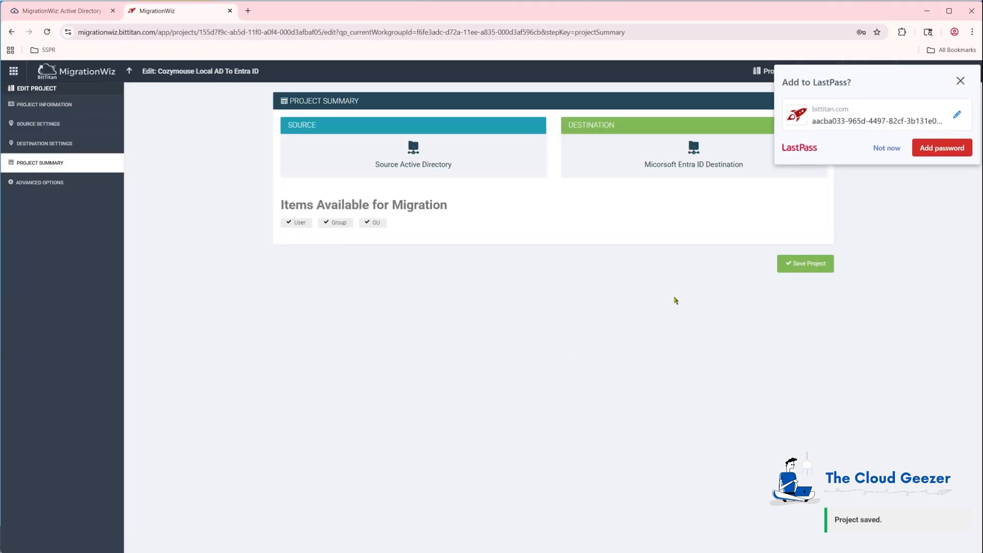
Decline the LastPass offer to save the password
left_click(893, 147)
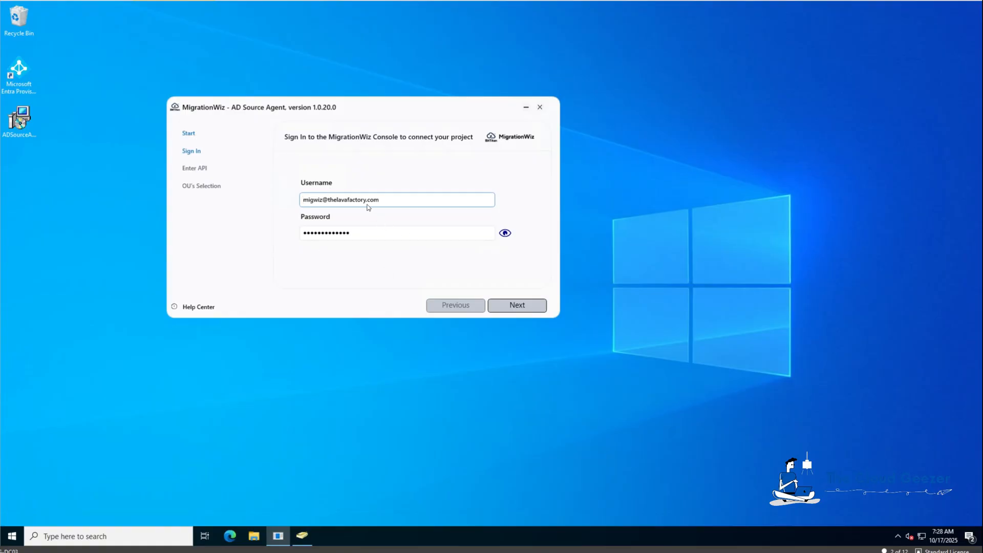
Sign in to the AD Source Agent, bind it with the new project's API key, then launch ADUC
left_click(522, 306)
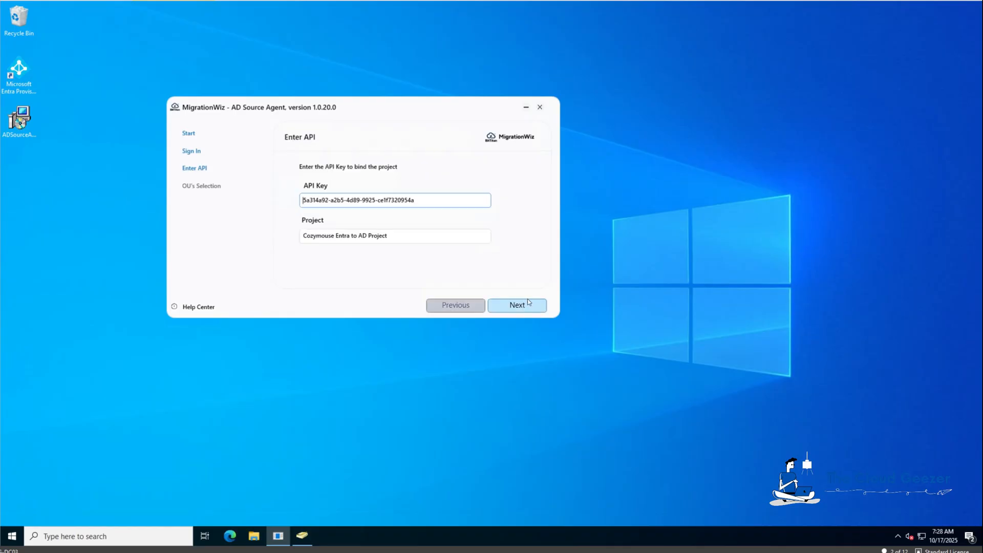
left_click_drag(428, 201, 249, 201)
key("BackSpace")
key("Tab")
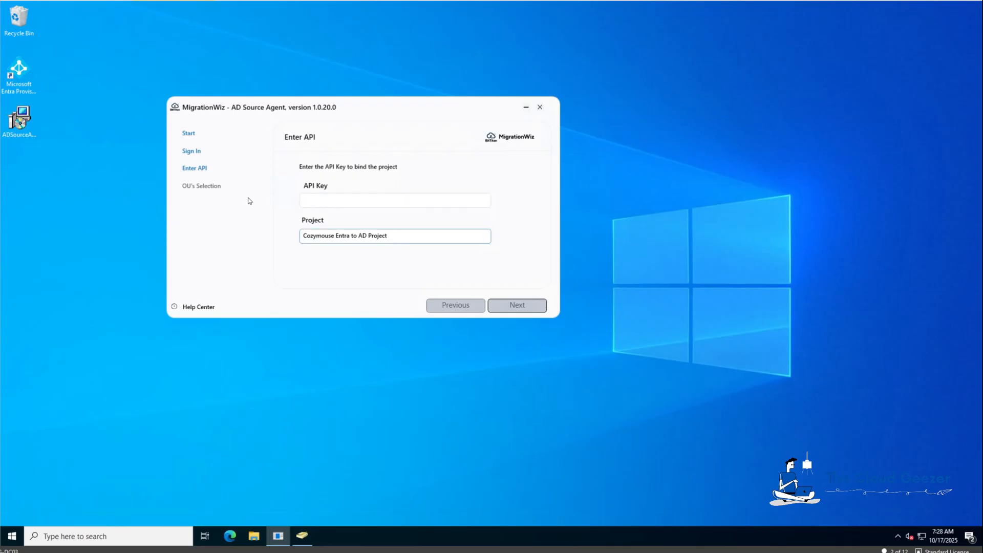
key("ctrl+a")
key("BackSpace")
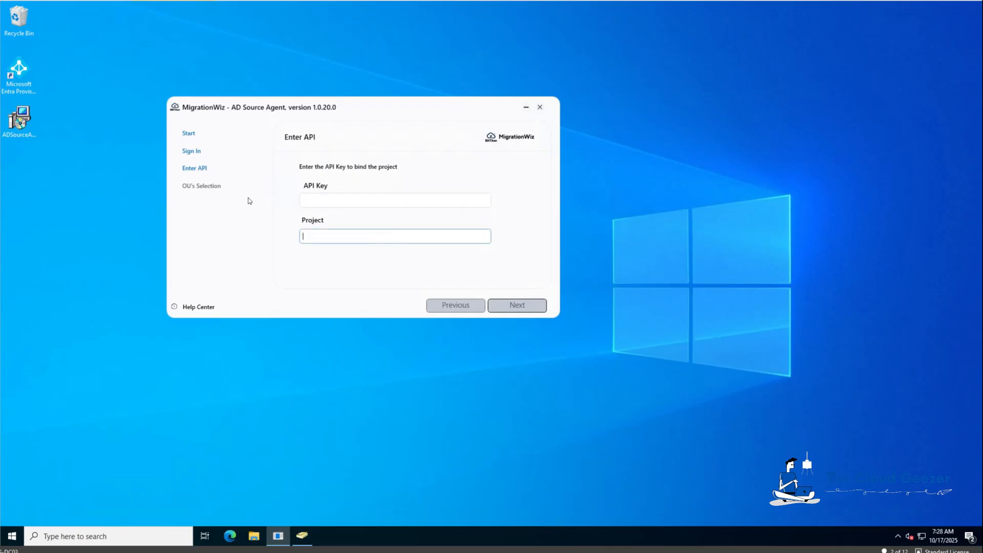
left_click(329, 201)
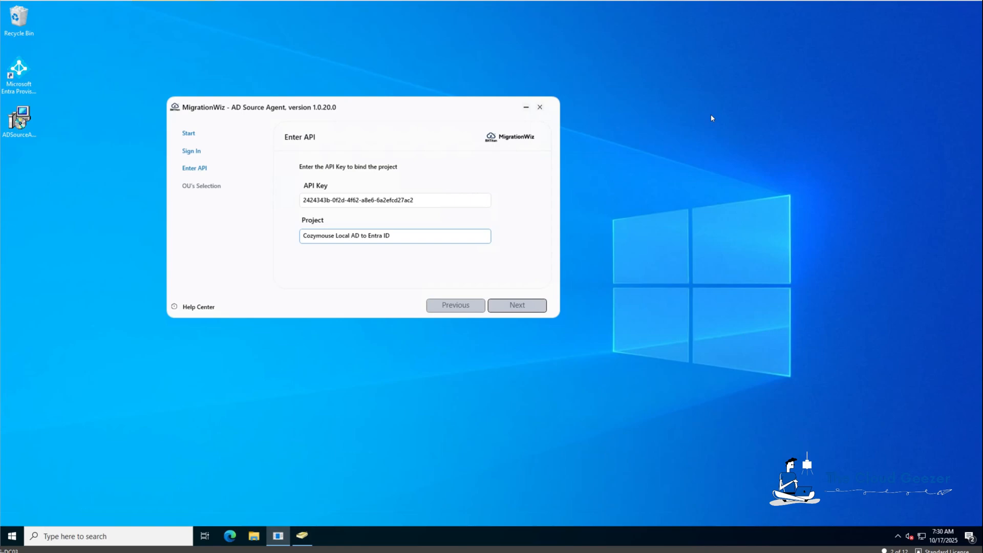
left_click(529, 309)
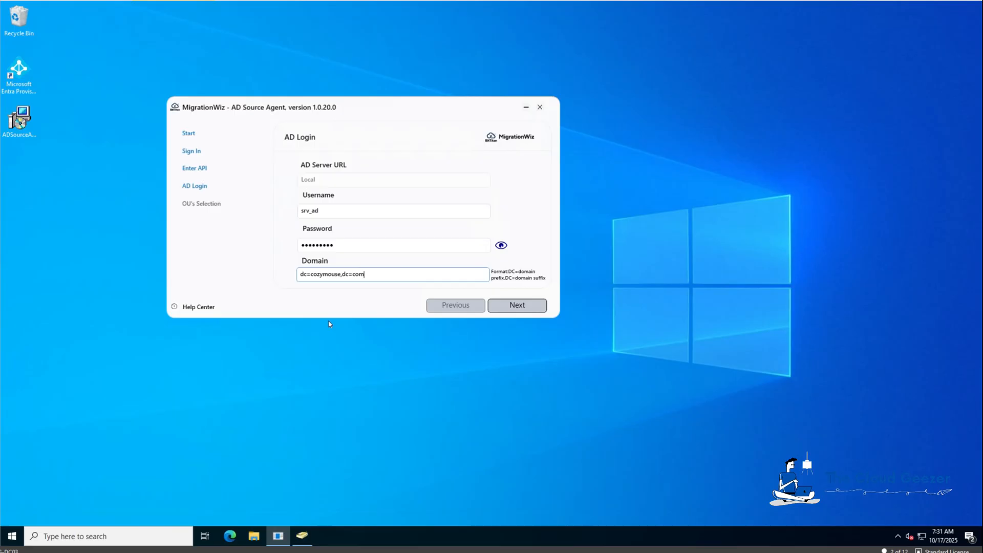
left_click(308, 537)
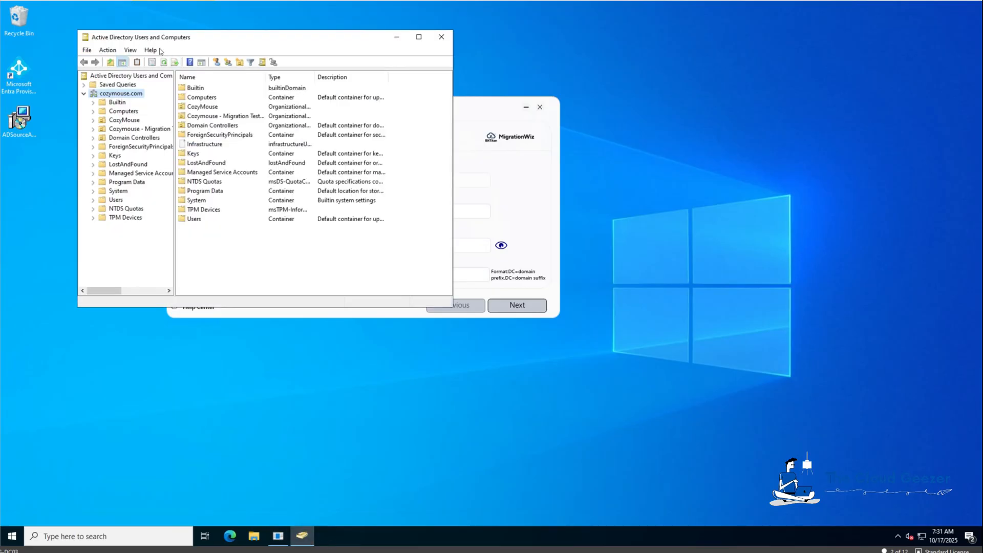
Open the cozymouse.com domain's Properties with advanced features shown
left_click(131, 49)
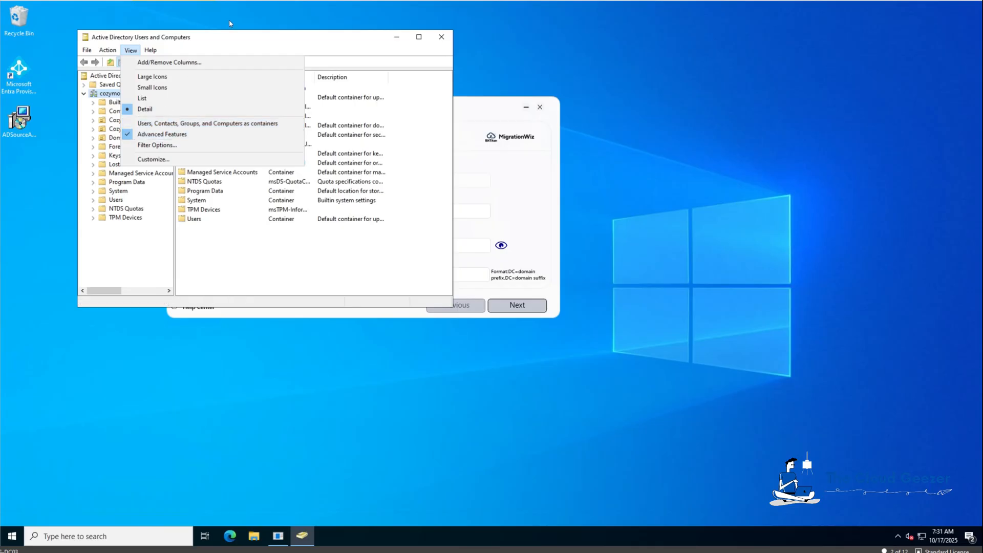
right_click(111, 95)
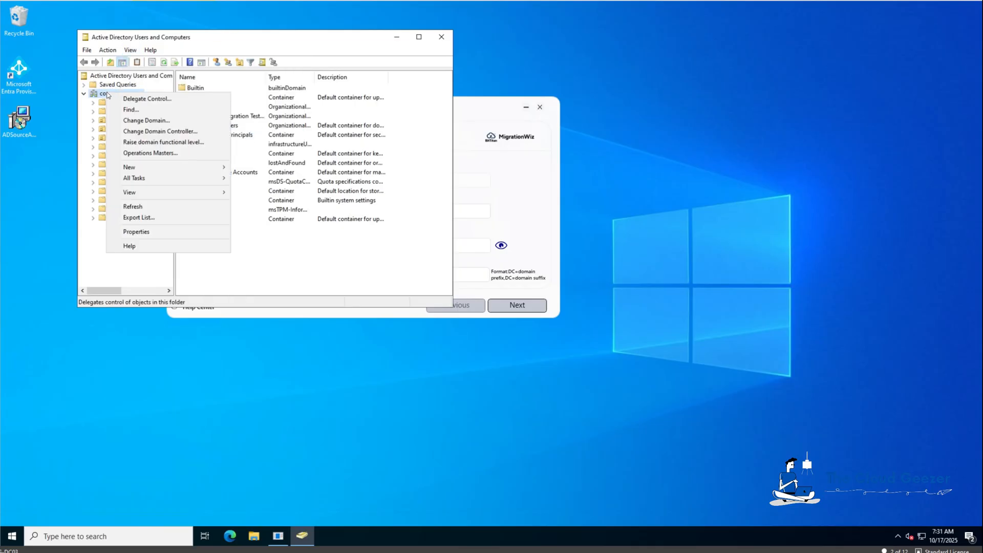
left_click(149, 233)
right_click(133, 94)
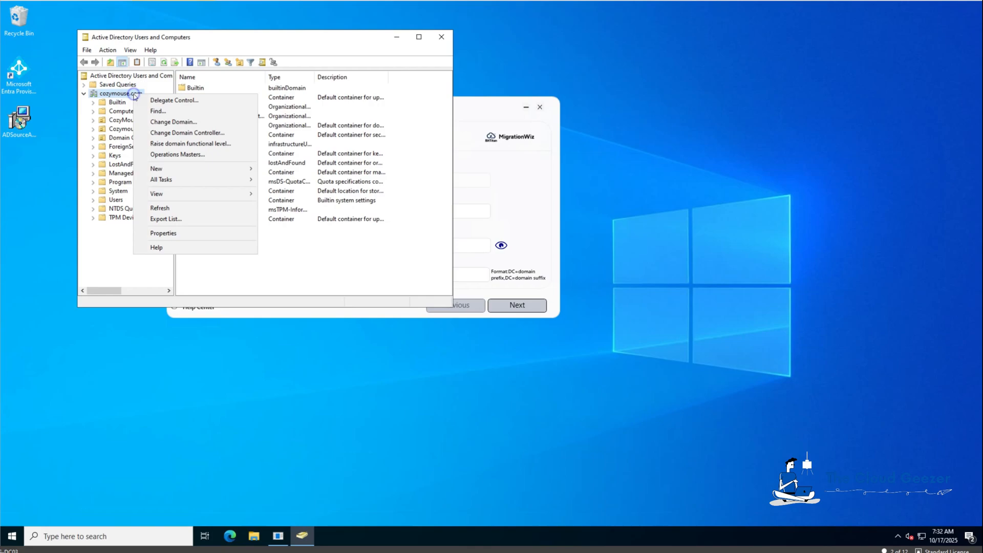
left_click(159, 233)
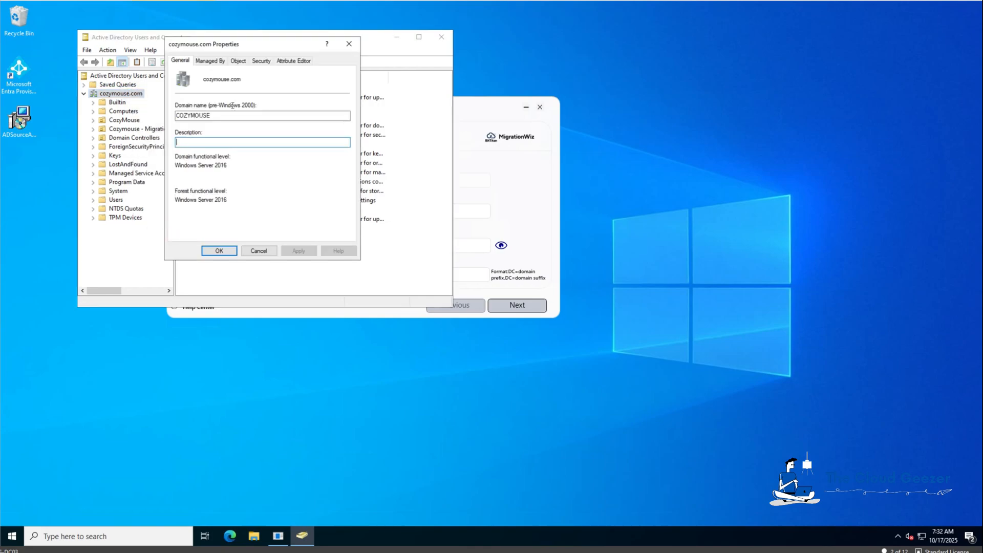
Copy the distinguishedName DC=cozymouse,DC=com and select the agent's existing domain text
left_click(290, 60)
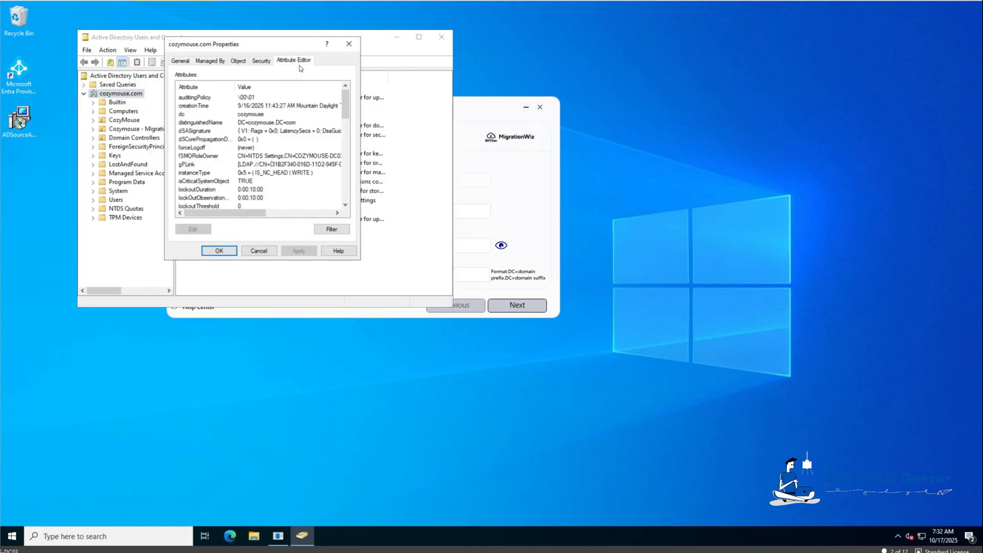
left_click(270, 124)
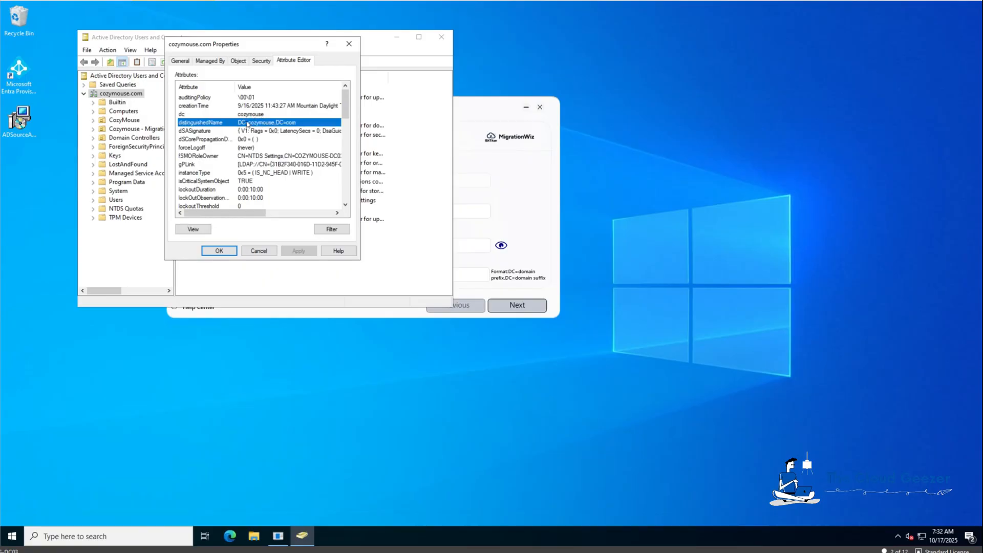
double_click(244, 122)
key("ctrl+c")
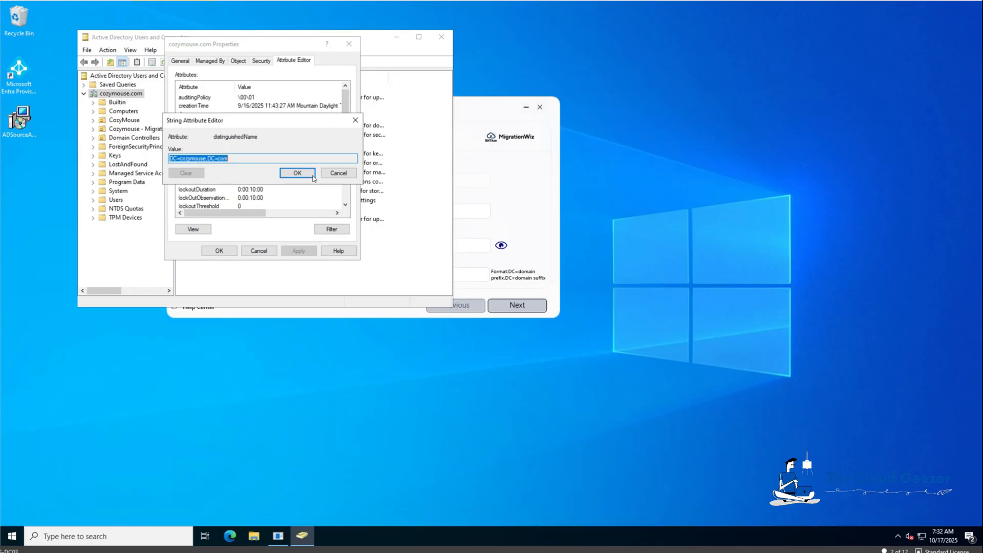
left_click(306, 173)
left_click(237, 254)
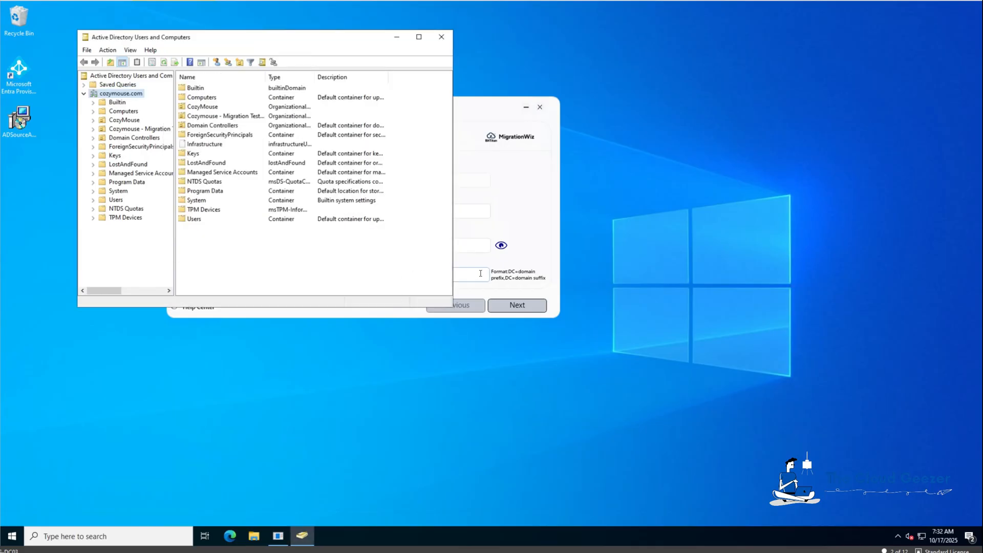
left_click(540, 227)
left_click_drag(380, 274, 278, 272)
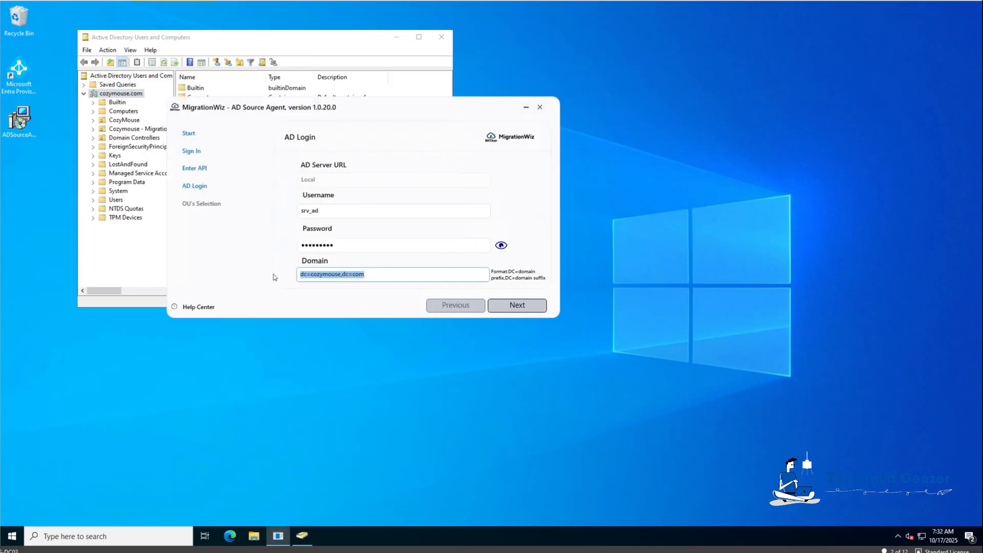
Enter domain DC=cozymouse,DC=com, submit the AD login, and include the Users OU
key("ctrl+v")
left_click(518, 305)
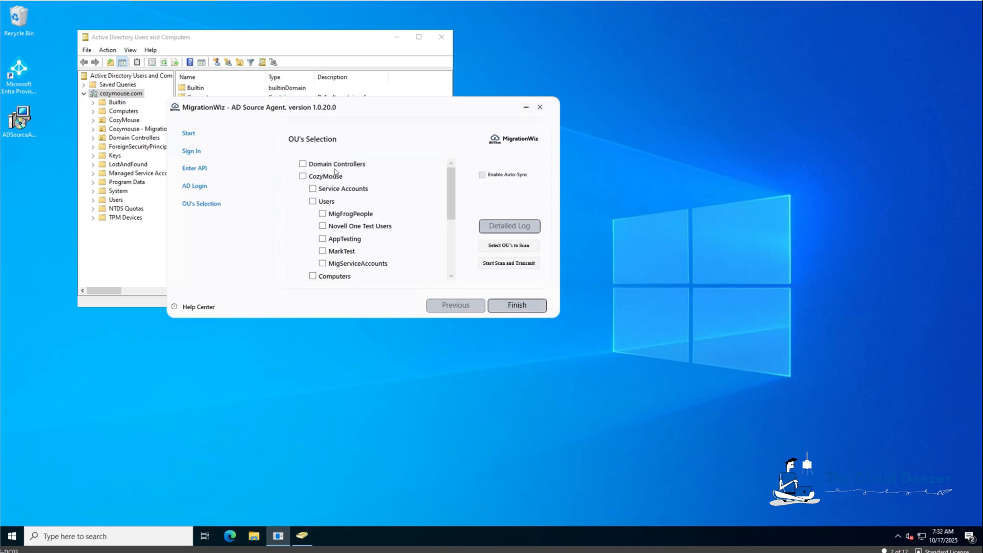
left_click(313, 201)
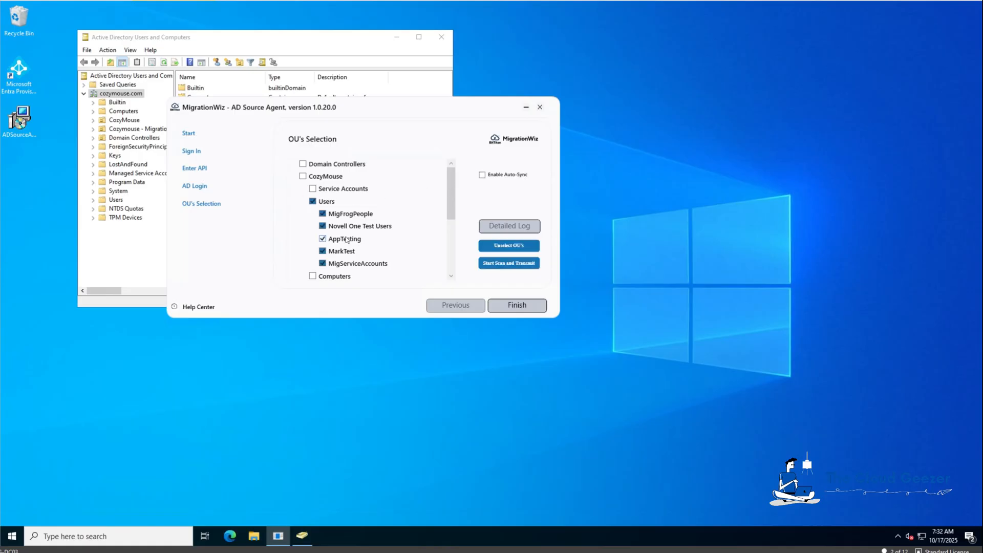
Exclude MigFrogPeople, Novell One Test Users, AppTesting, MarkTest and MigServiceAccounts OUs, then scan and transmit
left_click(323, 213)
left_click(322, 226)
left_click(322, 239)
left_click(323, 251)
left_click(322, 263)
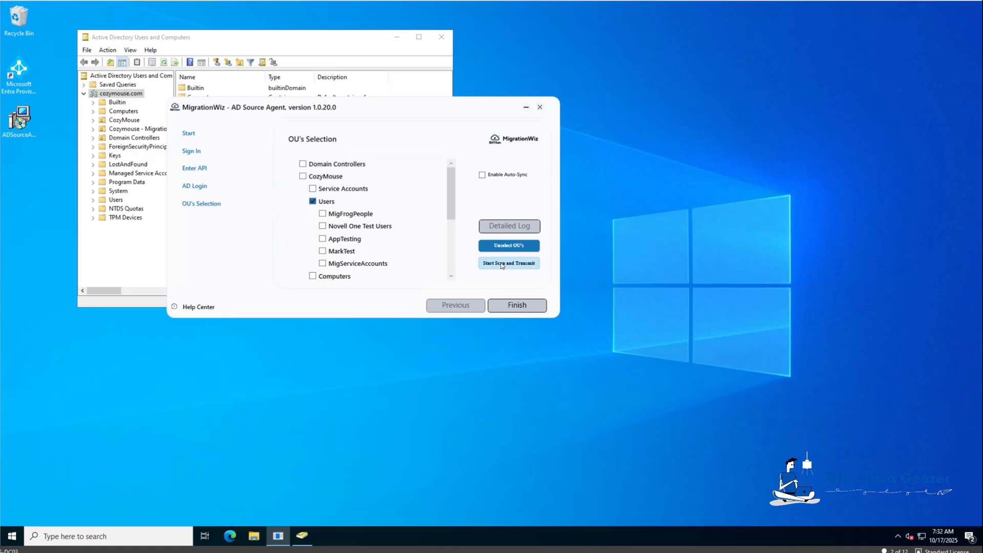
left_click(500, 263)
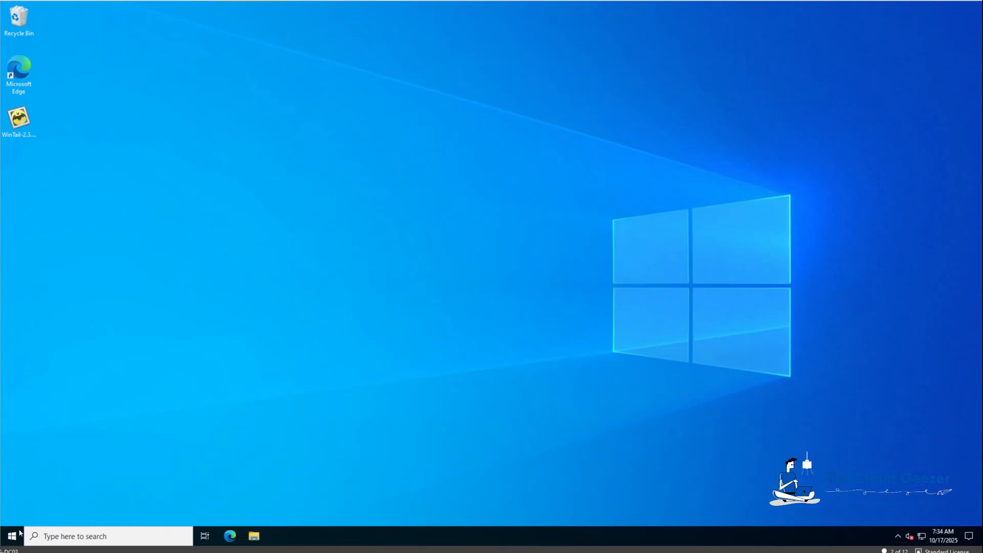
Launch ADTargetAgent from the BitTitan Start menu group and accept its licence agreement
left_click(12, 535)
left_click(82, 285)
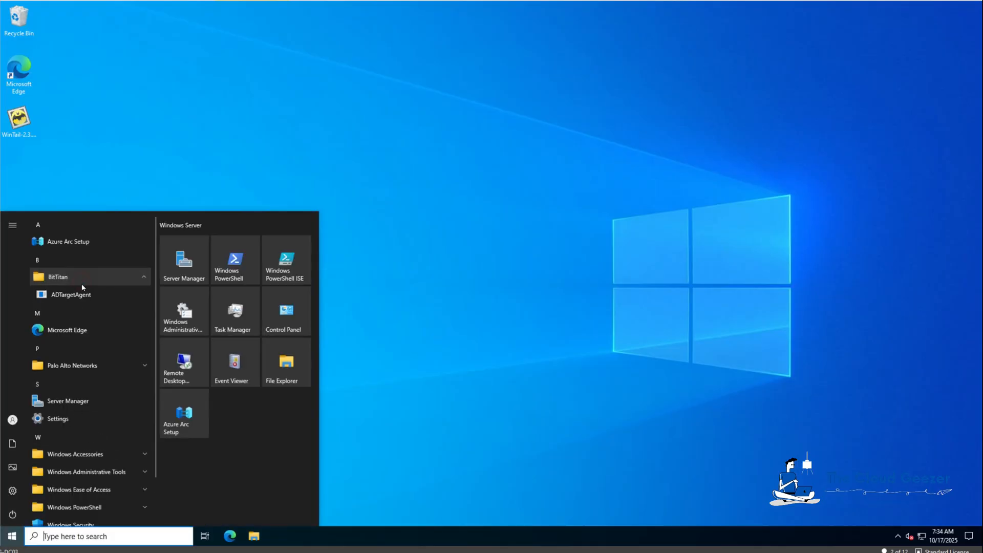
left_click(87, 294)
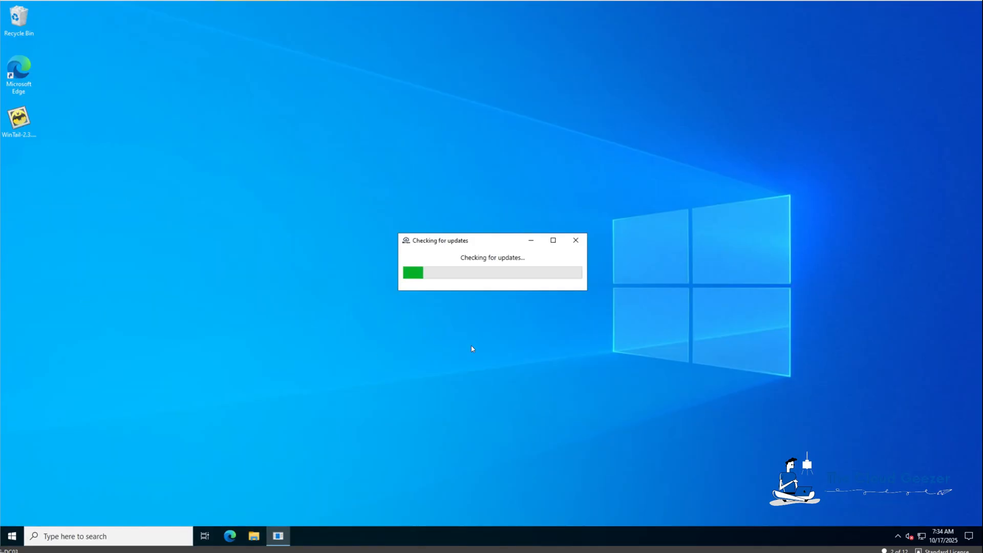
left_click(662, 361)
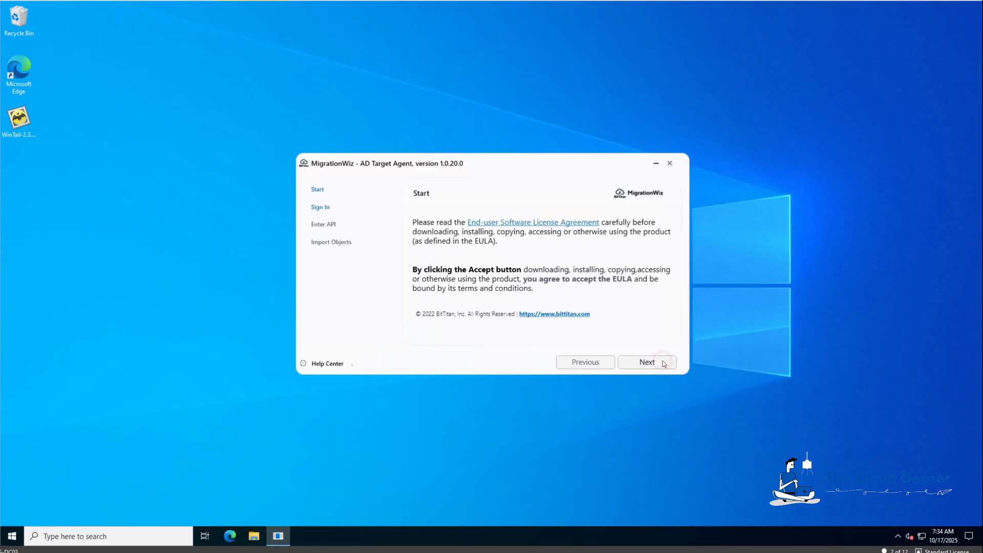
left_click(647, 362)
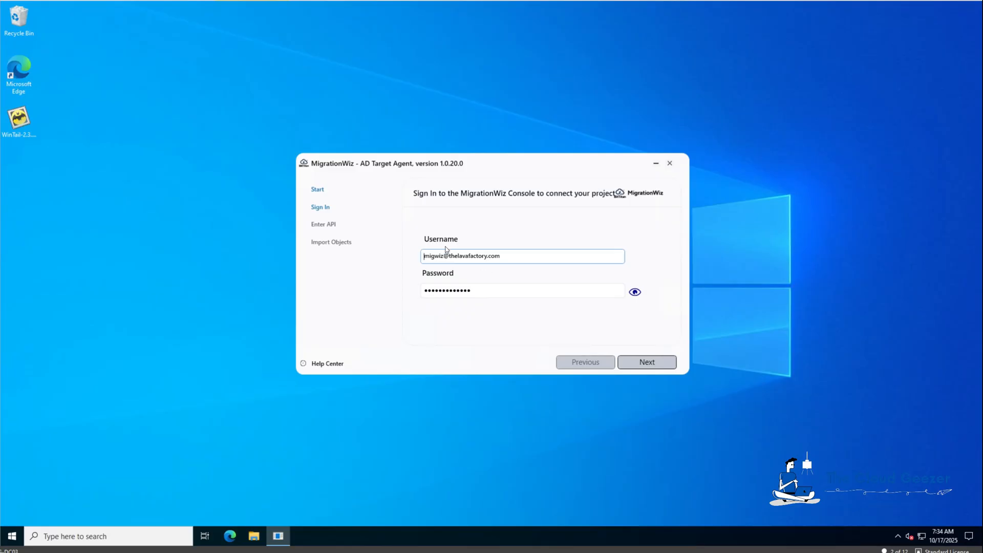
Sign in and bind the target agent with the new project's API key and project name
left_click(636, 361)
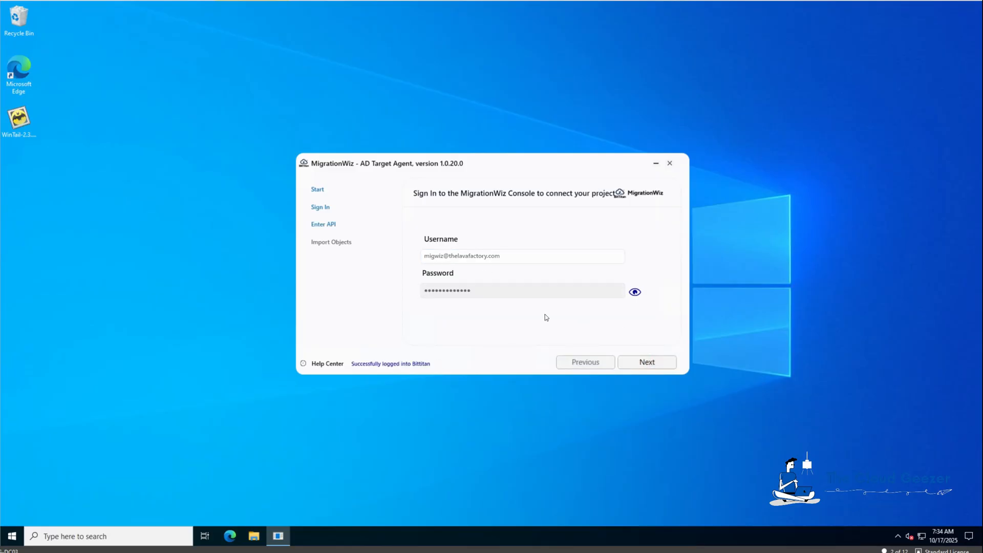
left_click_drag(558, 259, 408, 257)
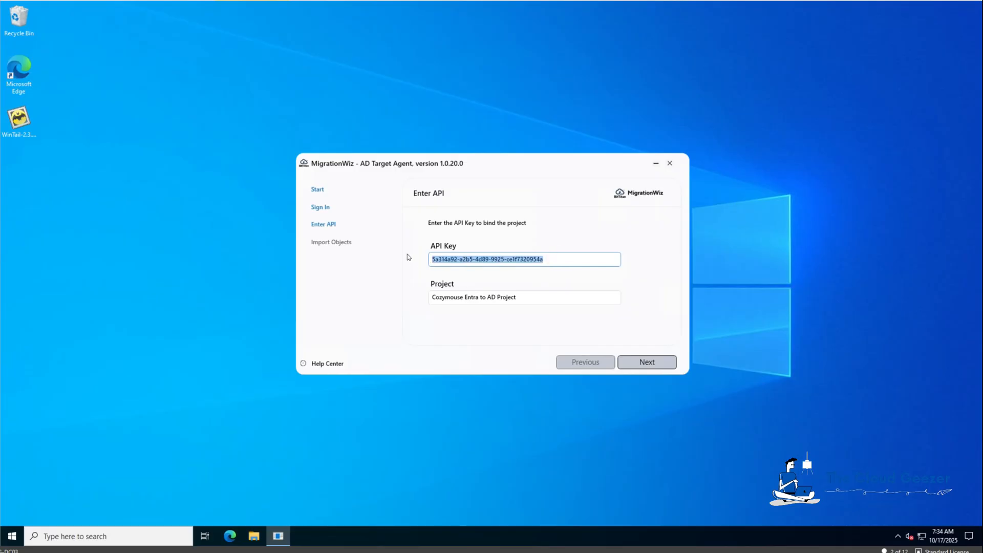
key("BackSpace")
key("Tab")
key("BackSpace")
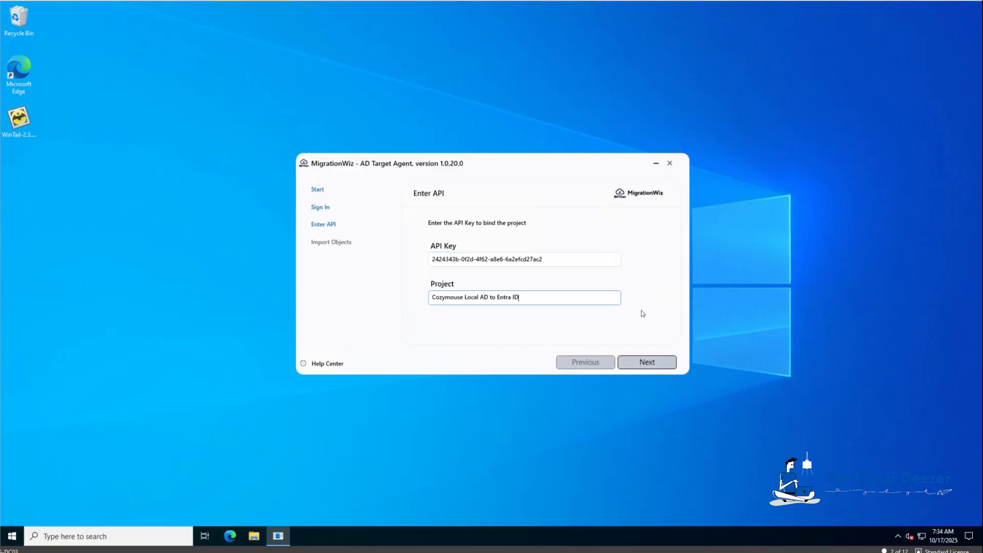
left_click(652, 362)
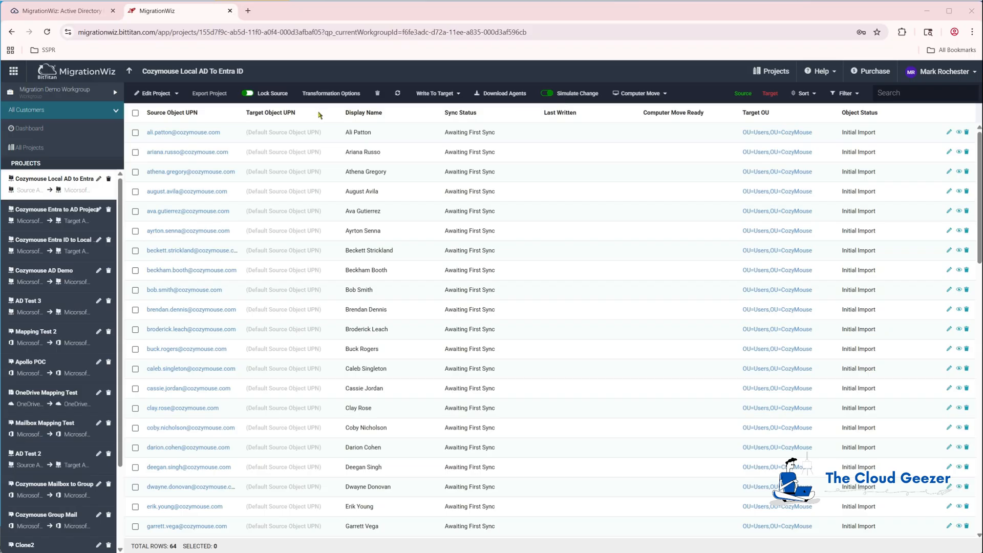
Set the project's Advanced Options matching criterion to UPN Prefix and save
left_click(153, 98)
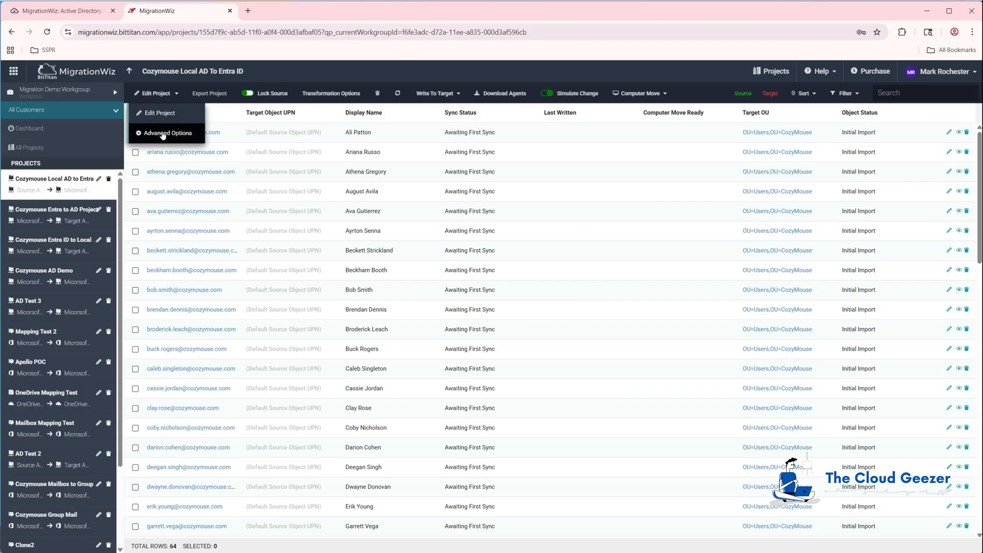
left_click(162, 134)
left_click(341, 262)
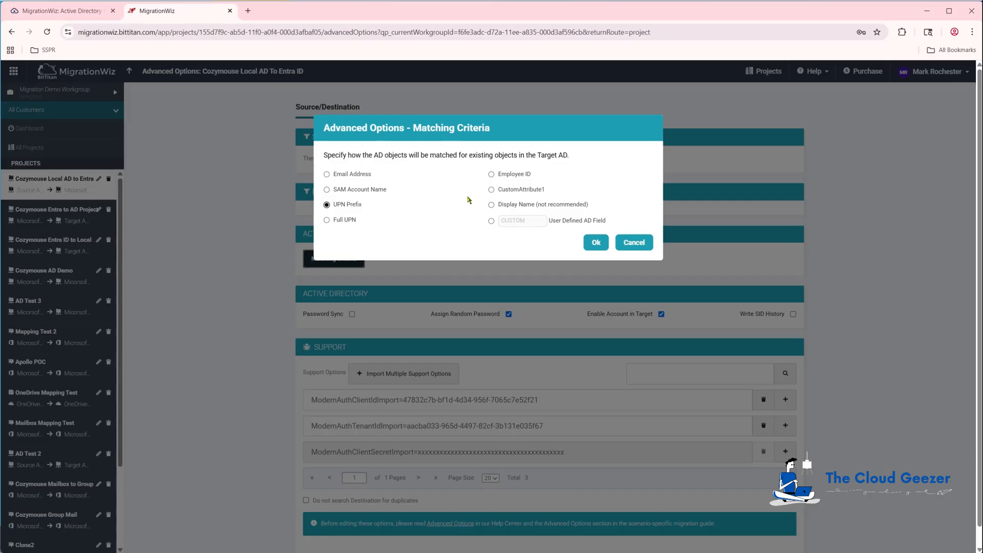
left_click(594, 242)
left_click(129, 70)
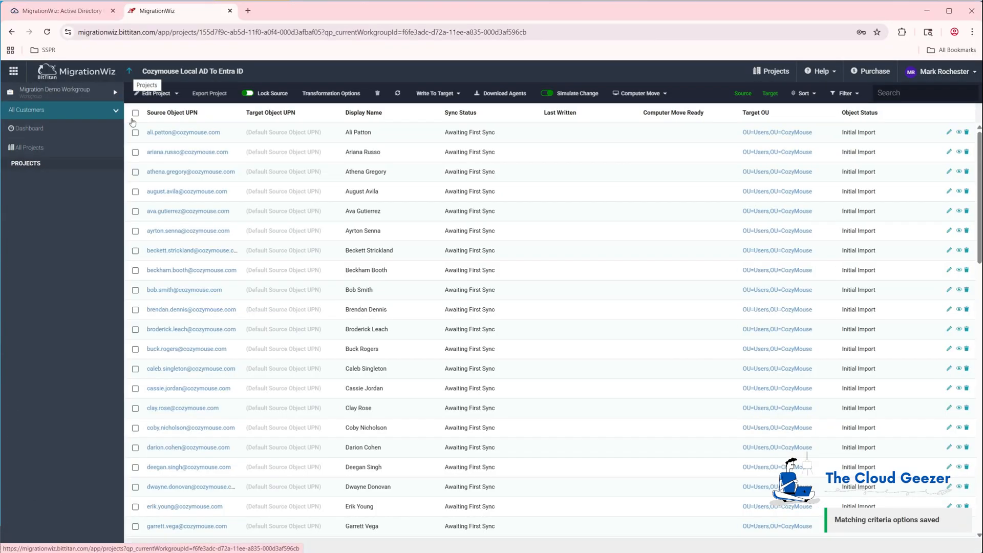
Tick the user's row and review his source AD properties, then close the view
left_click(135, 231)
left_click(170, 231)
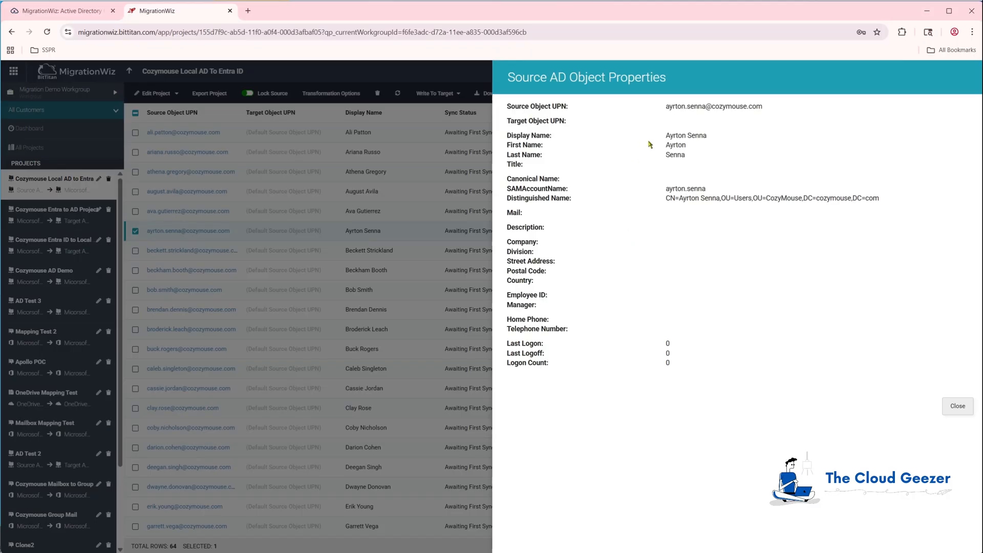
left_click(958, 405)
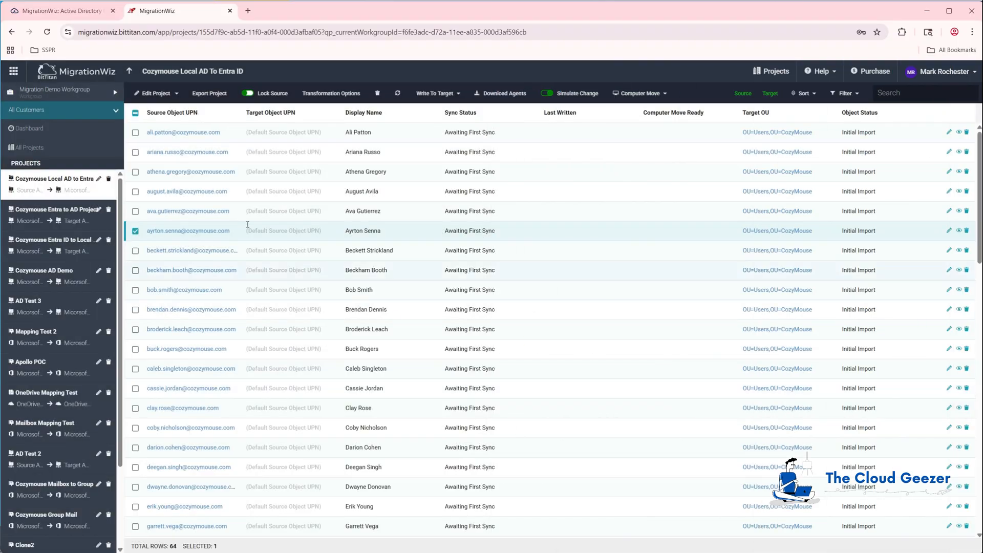
Submit the marked user with Write To Target and Start Migration, confirming one object to write
left_click(443, 94)
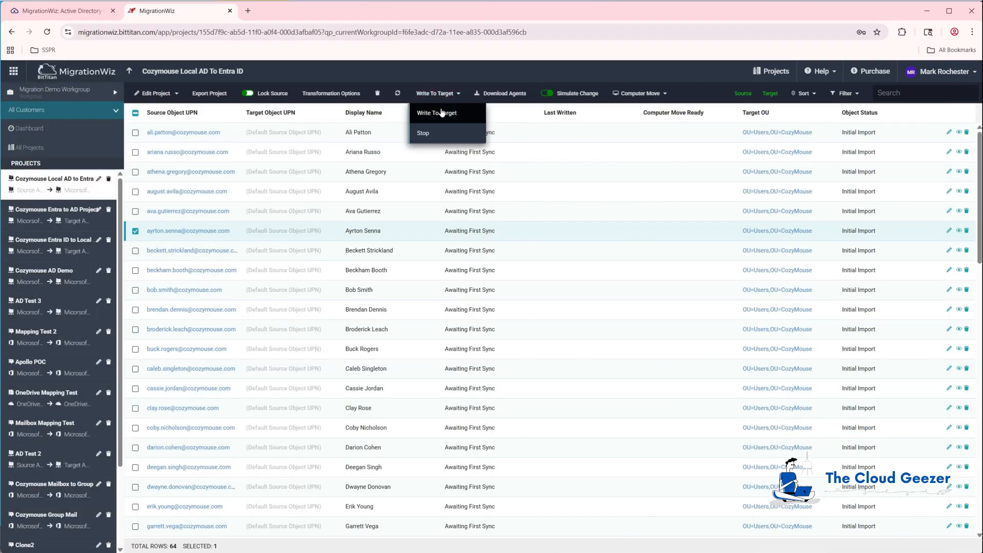
left_click(437, 113)
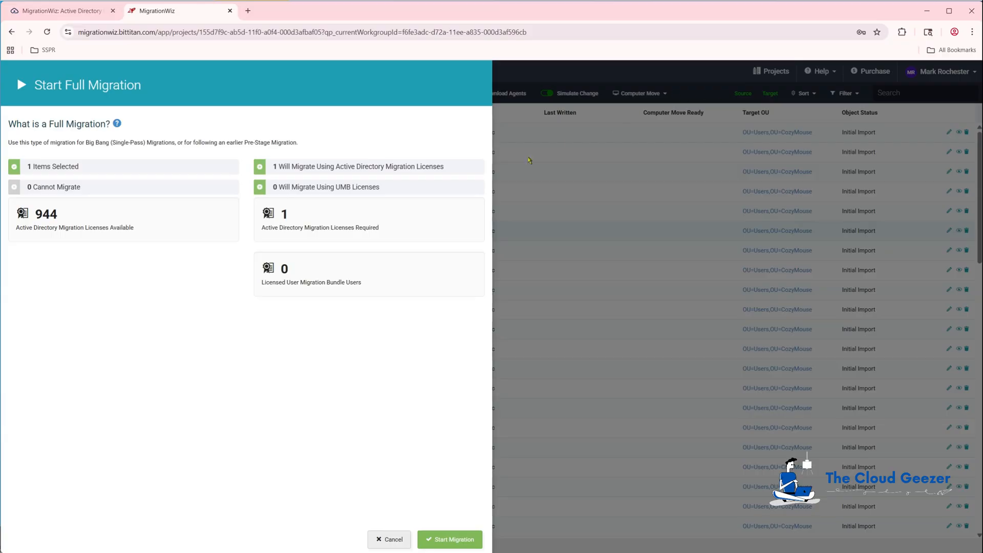
left_click(454, 539)
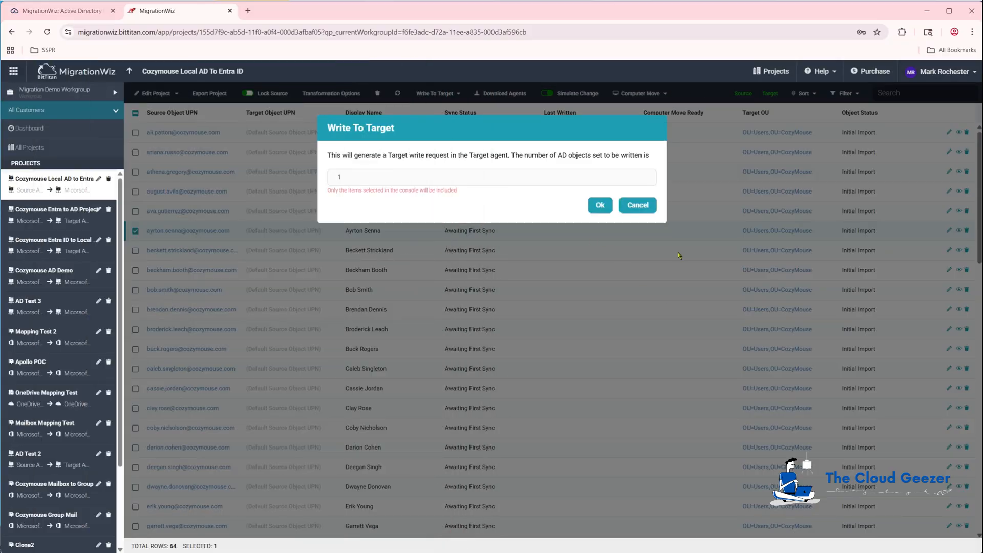
left_click(600, 205)
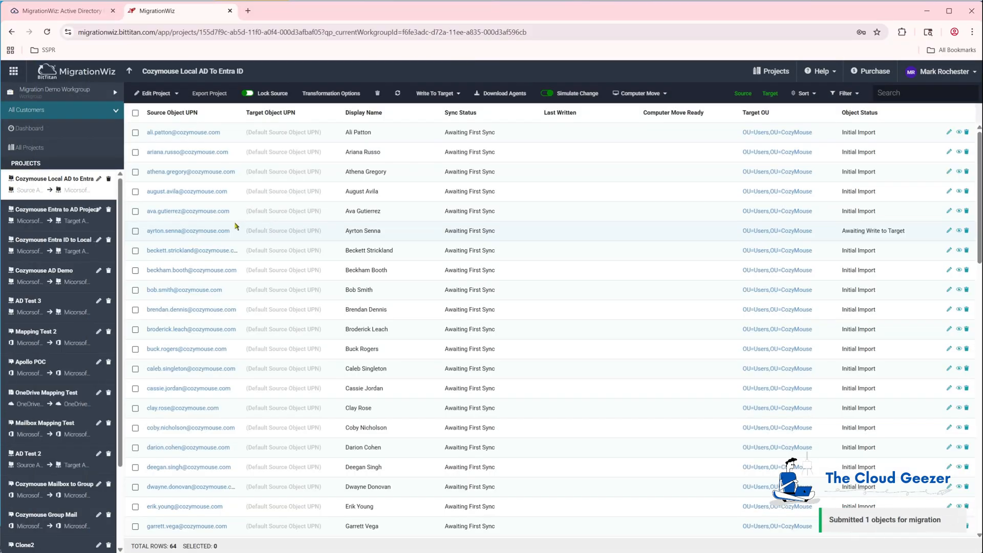
left_click_drag(913, 232, 842, 231)
left_click(844, 230)
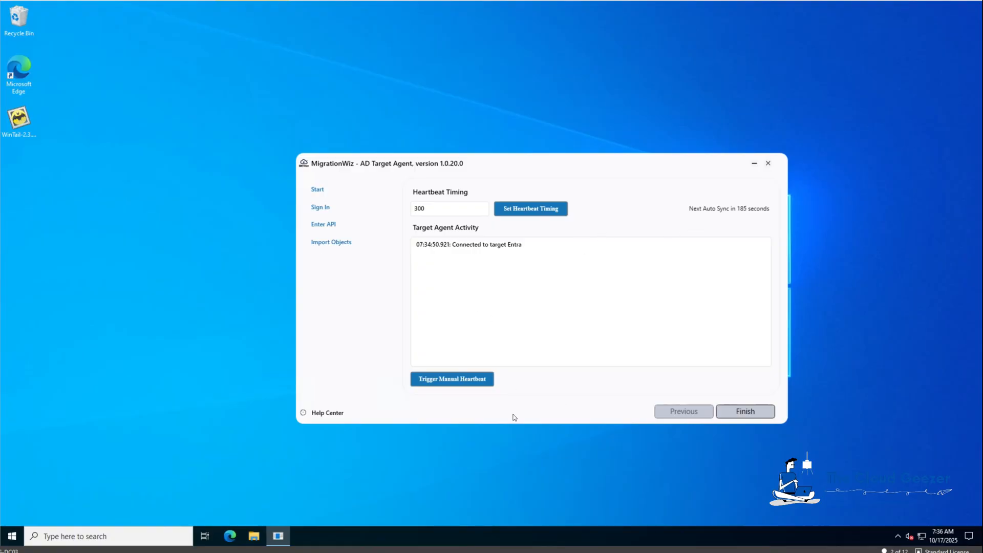
Trigger a manual heartbeat so the AD Target Agent writes the pending user object now
left_click(463, 381)
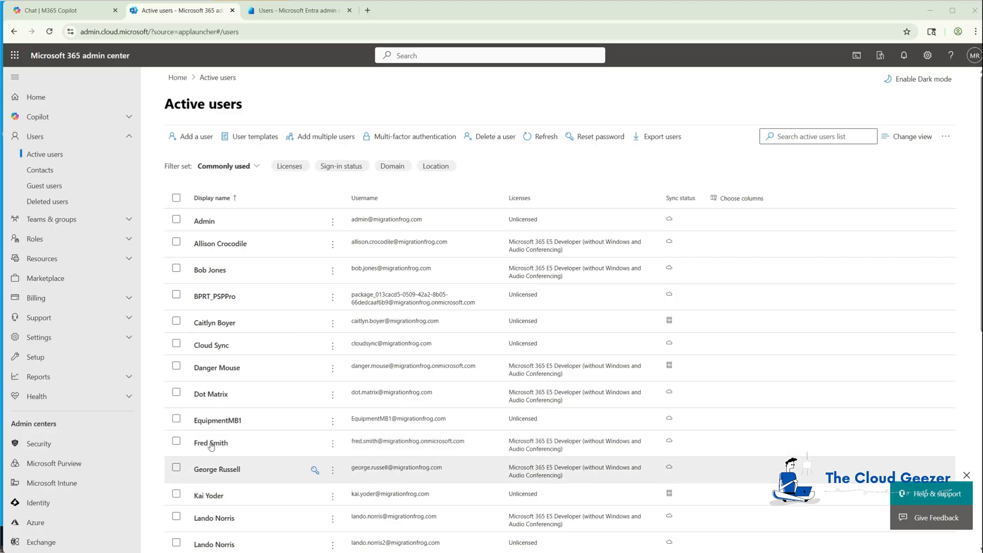
Refresh Active users, then review the new user's still-empty contact information and close it
left_click(541, 138)
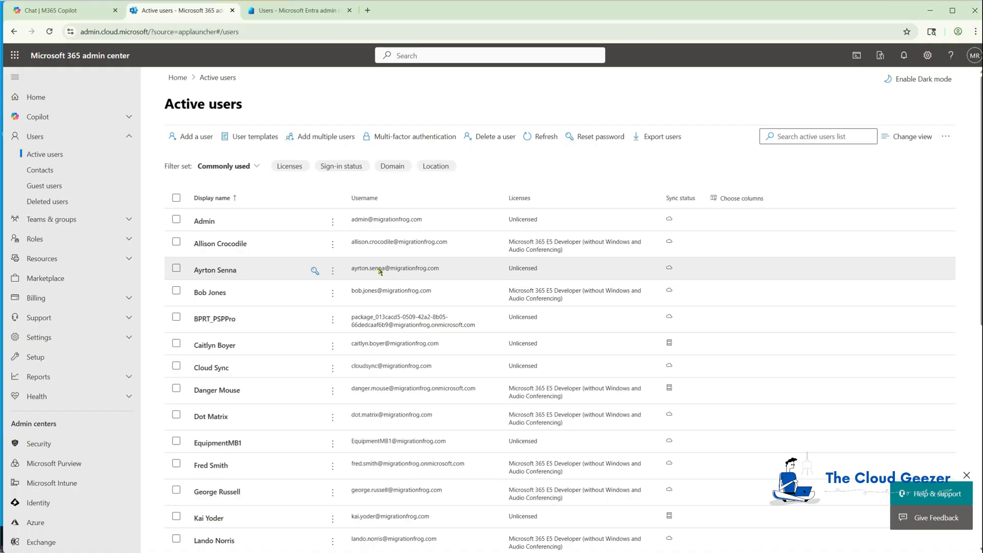
left_click(230, 272)
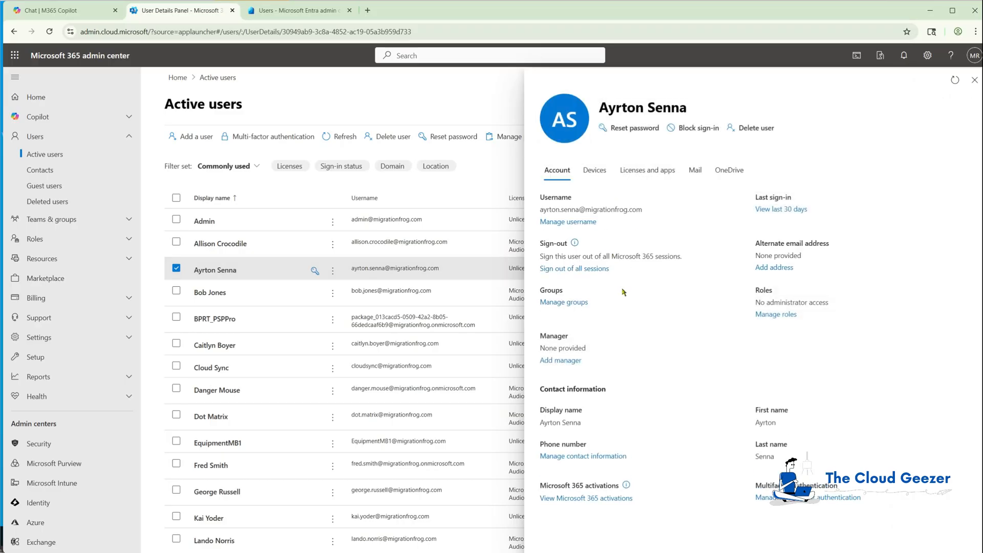
left_click(589, 456)
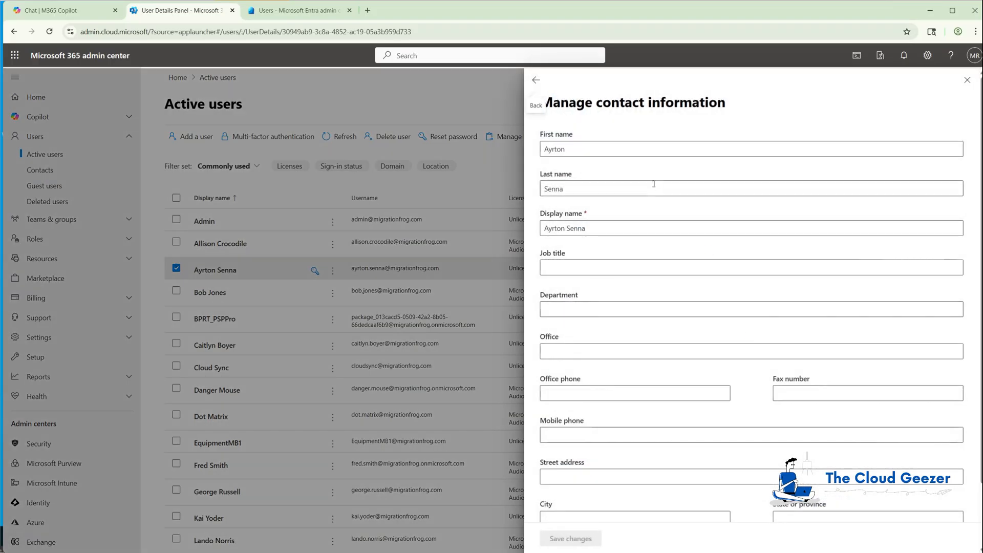
scroll(650, 392, "down", 2)
scroll(647, 393, "up", 2)
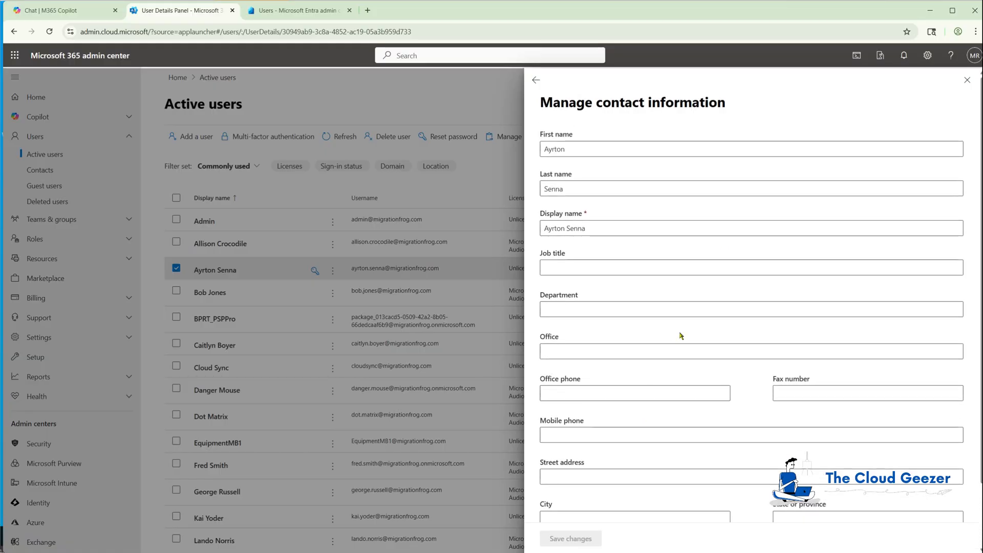
left_click(968, 80)
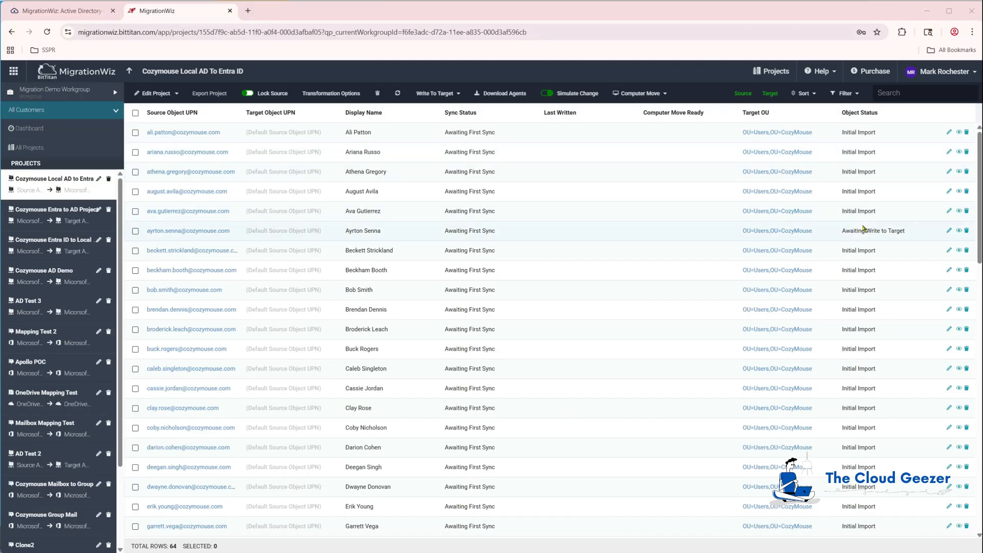
Refresh the project grid to show Written successfully to Target with Continuous Sync On
left_click(398, 94)
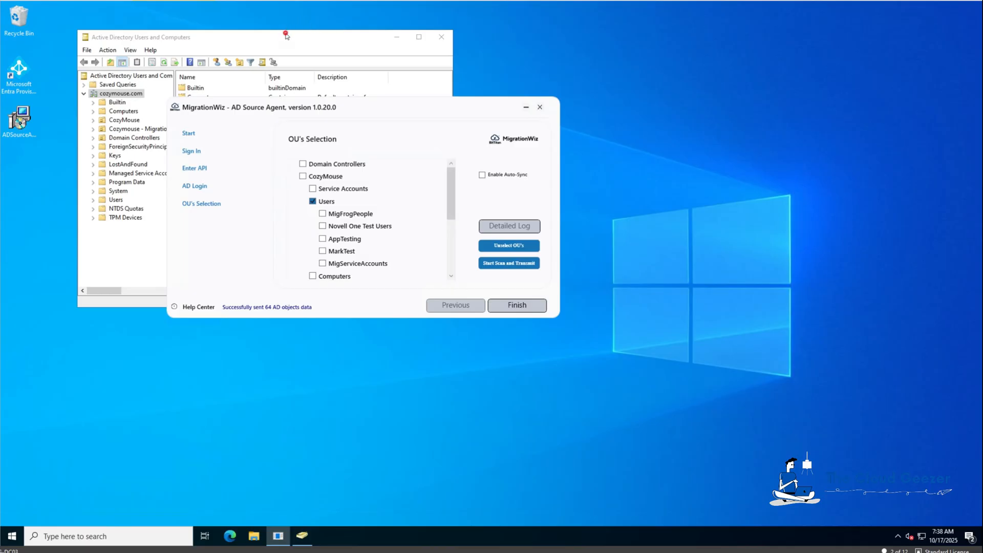
Open the migrated user's properties from the CozyMouse Users OU in Active Directory Users and Computers
left_click(287, 36)
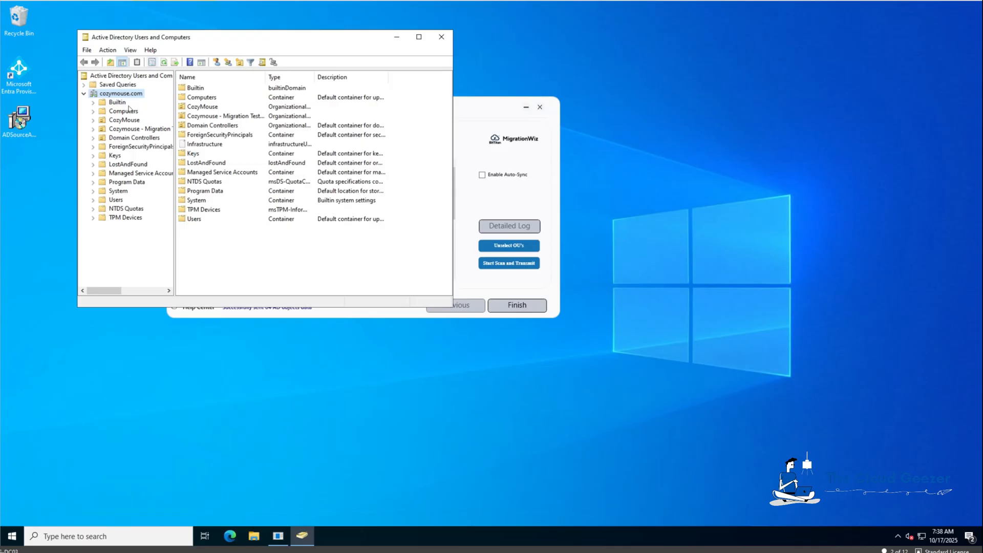
left_click(101, 122)
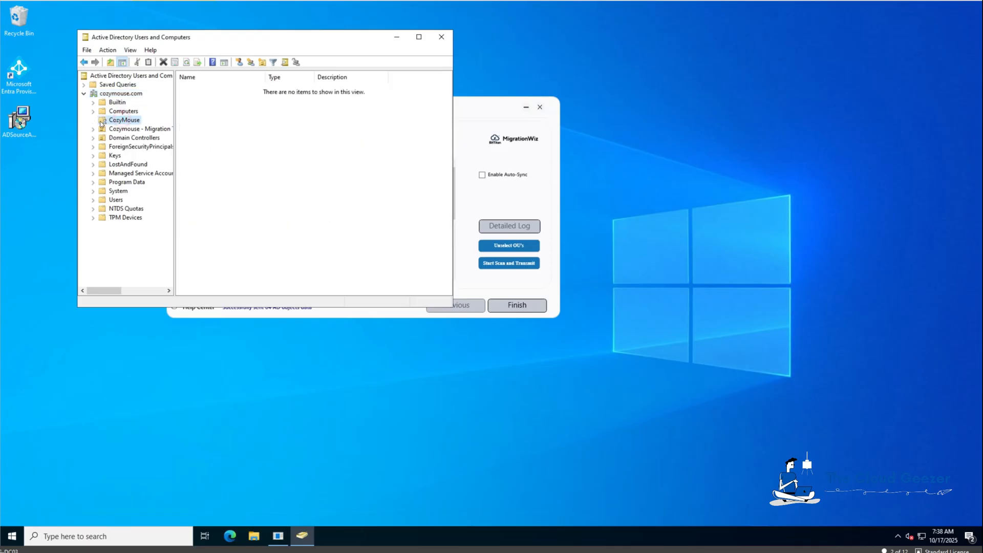
double_click(101, 123)
left_click(125, 173)
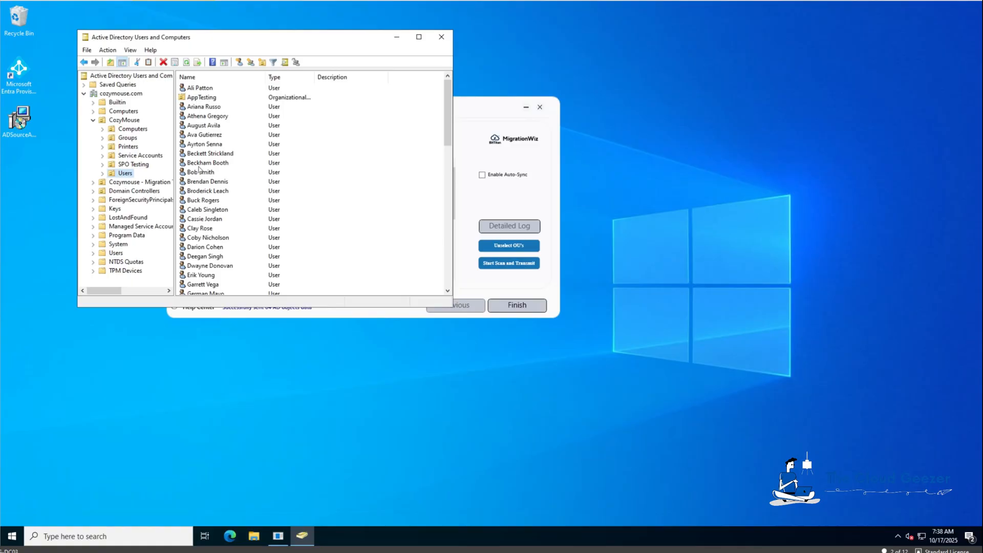
double_click(204, 144)
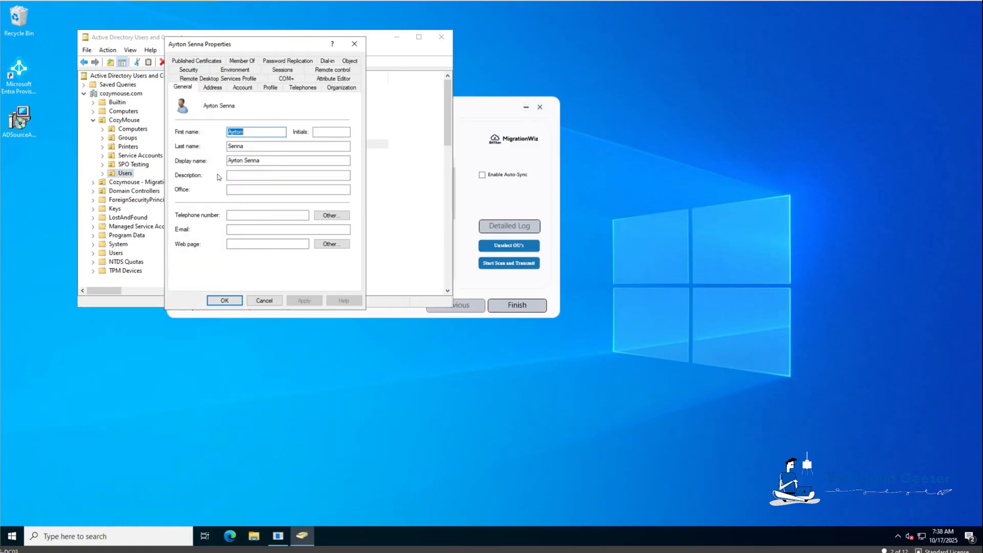
left_click(240, 174)
type("F1")
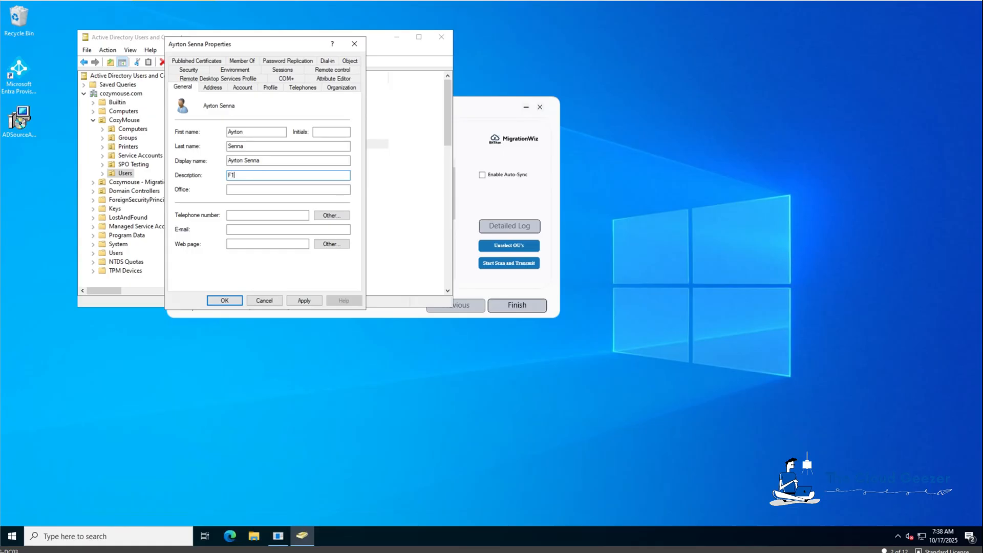
key("BackSpace")
key("BackSpace")
Set the user's Organization job title to F1 Driver and department to Formula
left_click(336, 87)
left_click(260, 108)
type("F1 Driver")
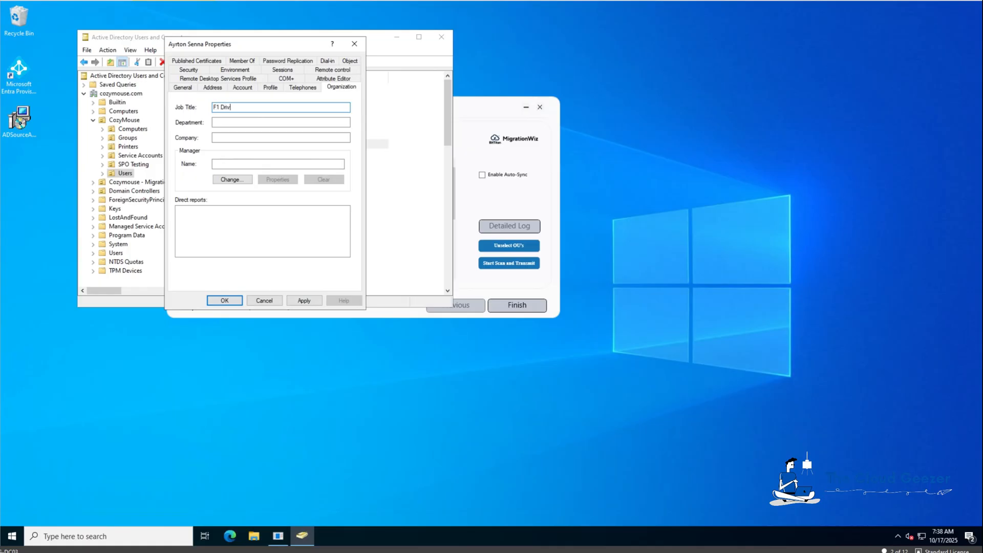
key("Tab")
type("Formula 1")
Fill in the street, city, state and postal code, choose United States, and save
left_click(217, 90)
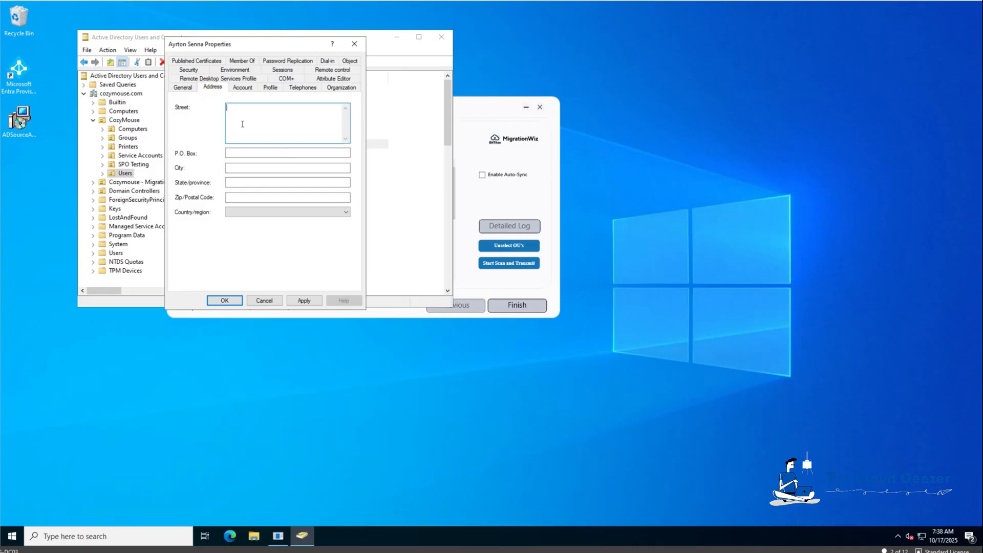
type("10000000 Long")
left_click(240, 168)
type("Test1")
key("Tab")
type("Test")
key("Tab")
type("10000")
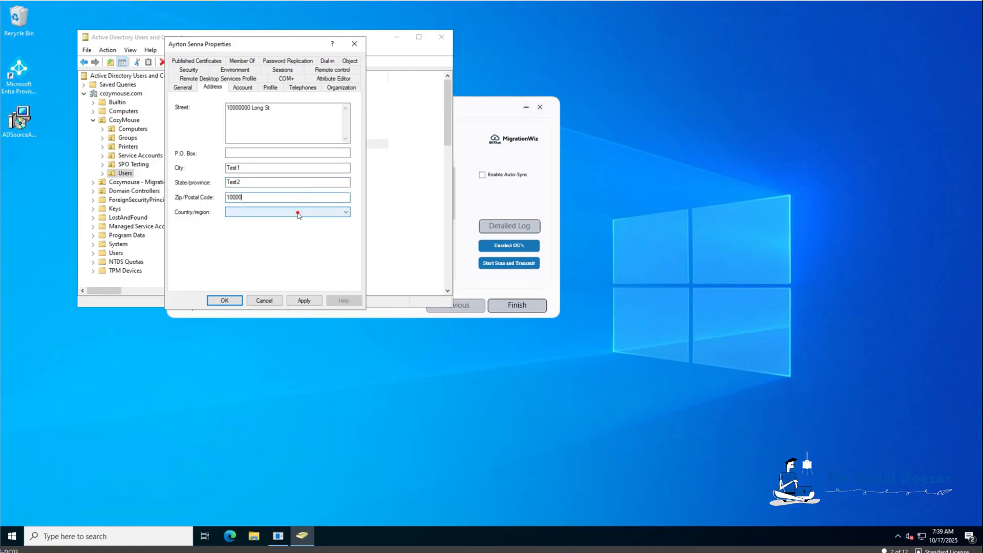
left_click(298, 212)
left_click_drag(346, 231, 347, 304)
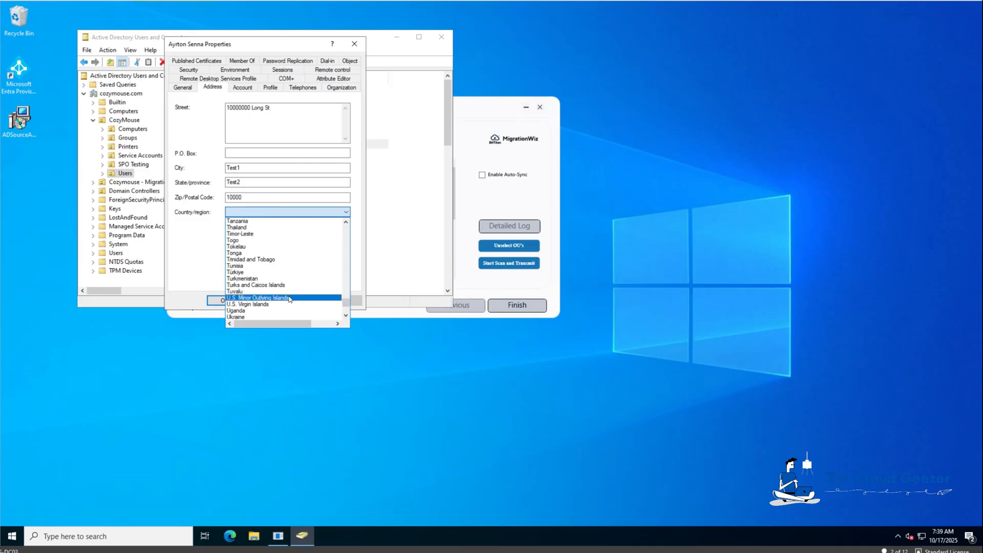
scroll(267, 308, "down", 4)
left_click(263, 266)
left_click(305, 301)
left_click(224, 301)
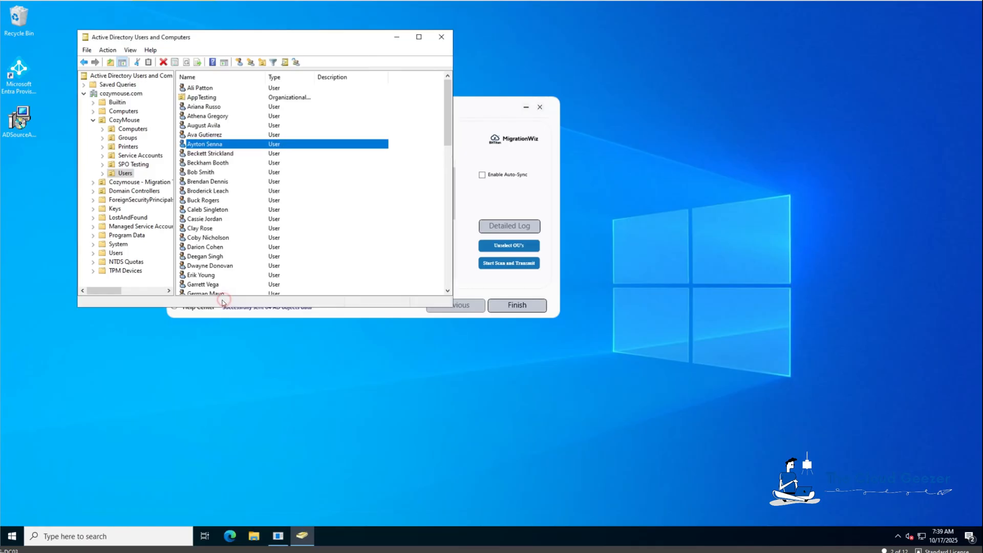
Check the user's Source AD Object Properties in MigrationWiz for the new title and address
left_click(464, 104)
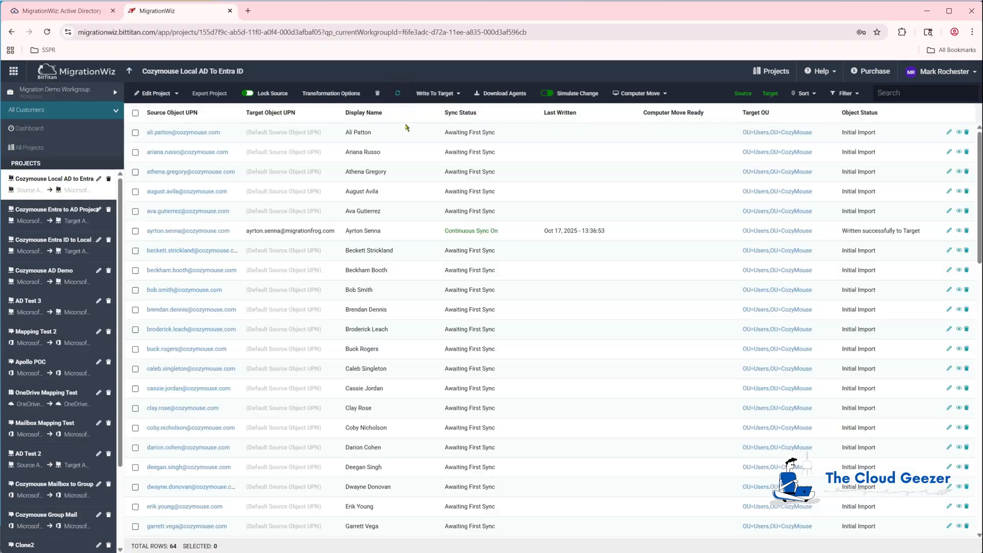
left_click(156, 231)
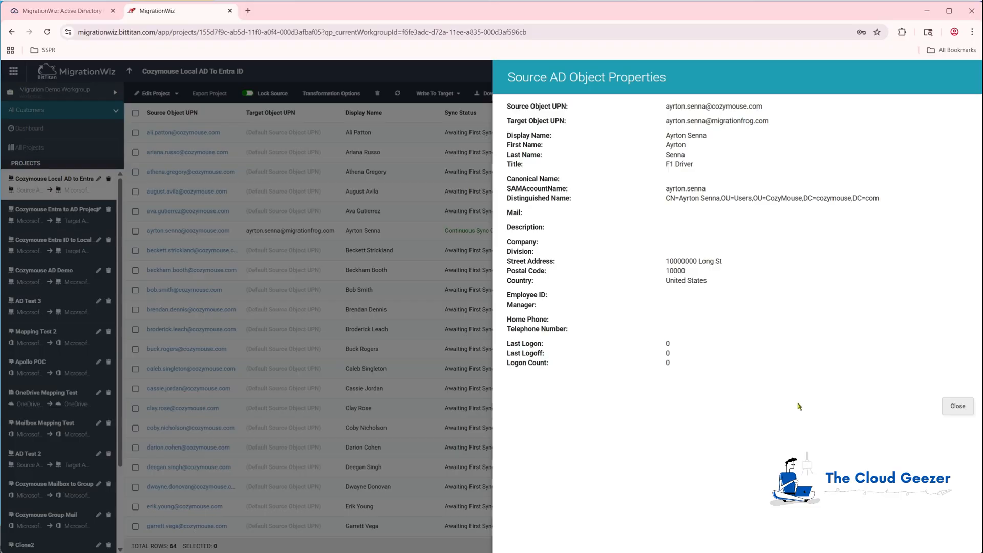
left_click(956, 406)
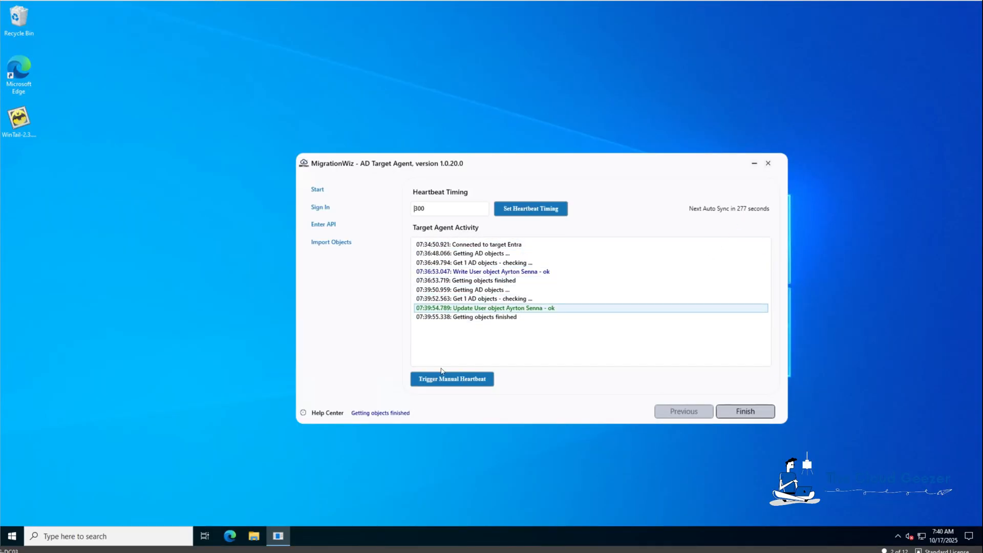
Trigger a manual heartbeat so the target agent logs the user object updated
left_click(456, 382)
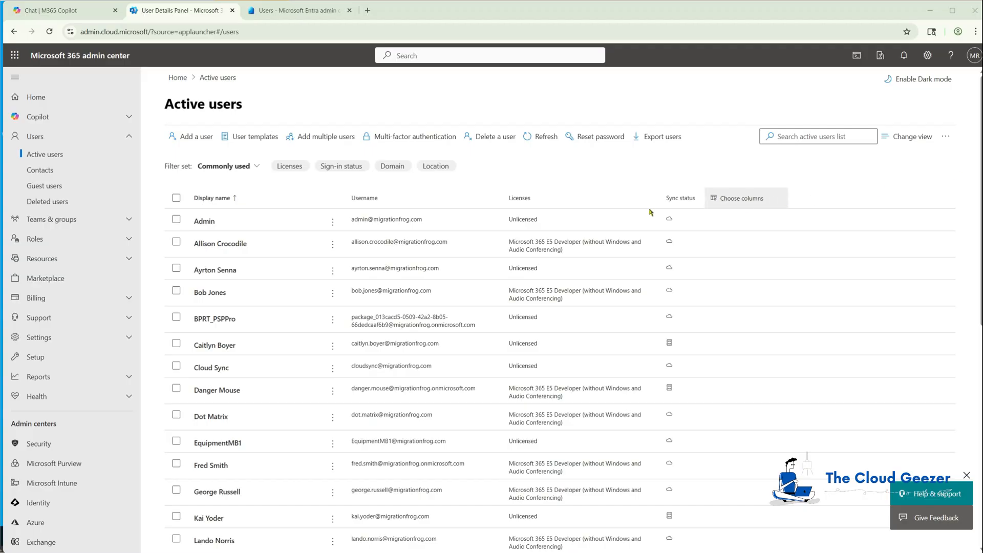
Review the migrated user's contact information form in Microsoft 365, still without title or address
left_click(215, 270)
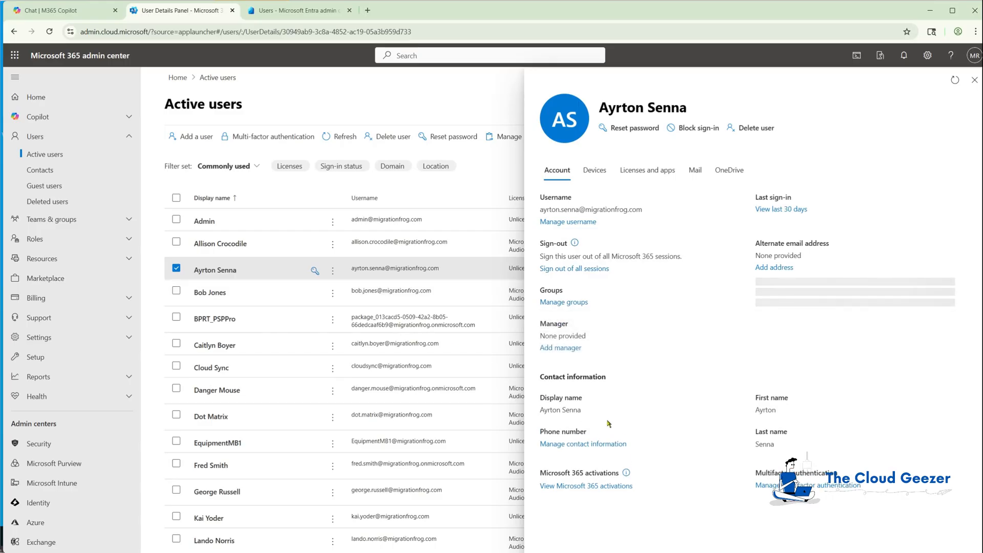
left_click(588, 456)
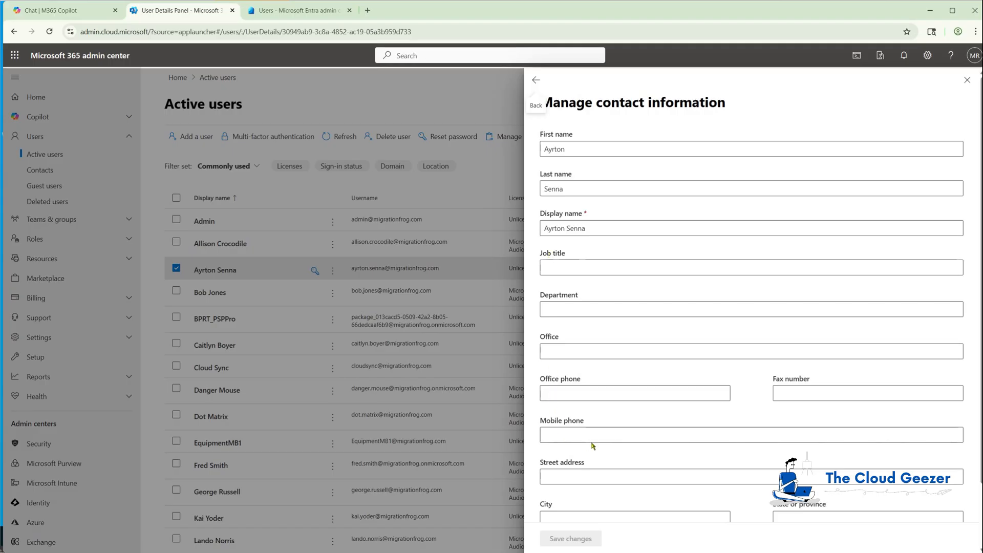
scroll(592, 445, "down", 2)
scroll(588, 438, "up", 1)
scroll(589, 438, "up", 1)
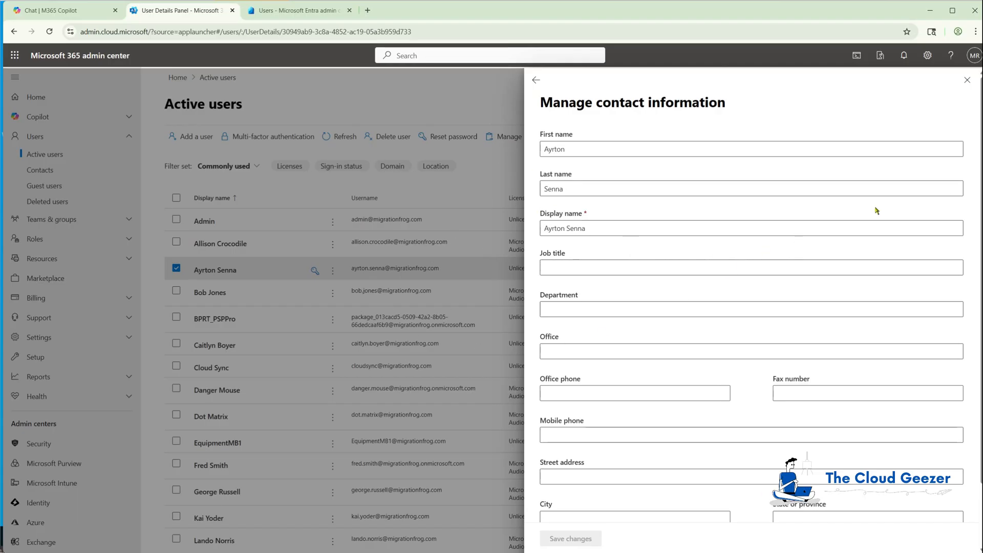
scroll(630, 301, "down", 2)
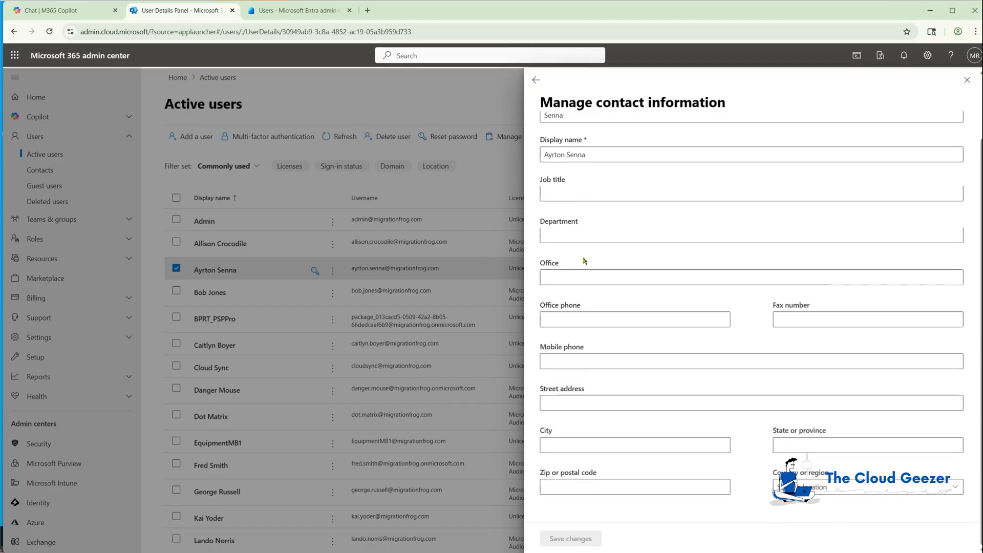
scroll(573, 205, "up", 2)
Close the user panels, deselect the user, and go to the Entra Users list
left_click(535, 80)
left_click(967, 80)
left_click(177, 268)
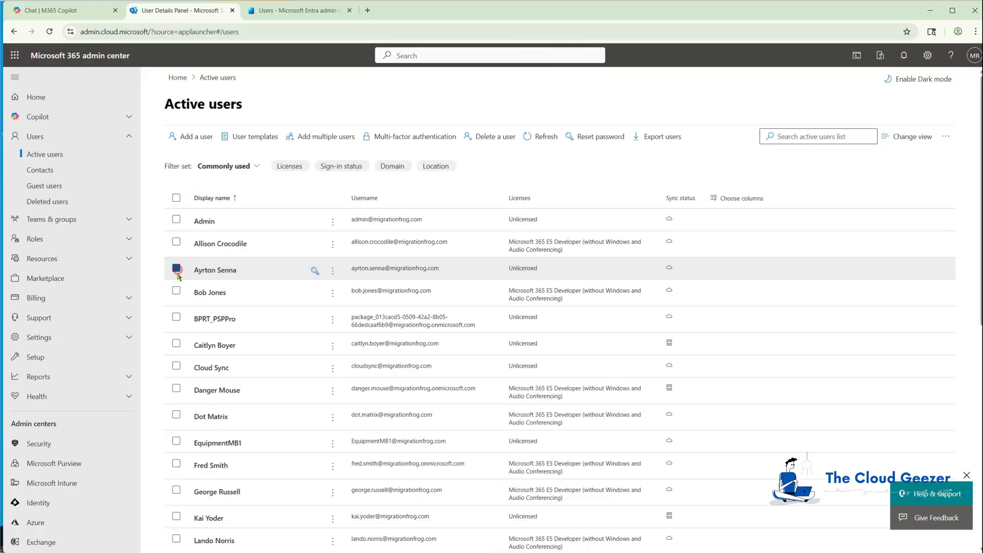
left_click(289, 10)
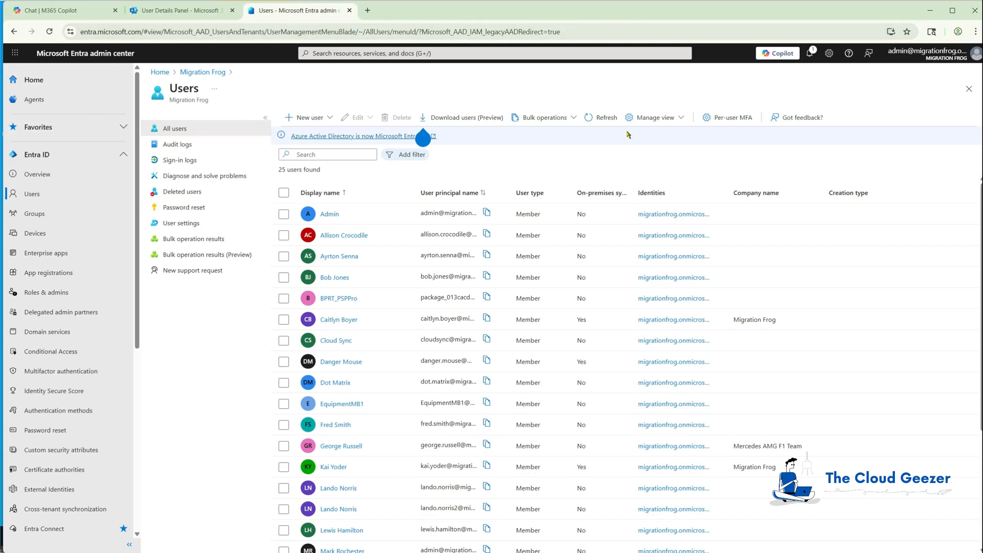
Refresh Entra users and verify the user's Properties show title F1 Driver and the synced address
left_click(604, 118)
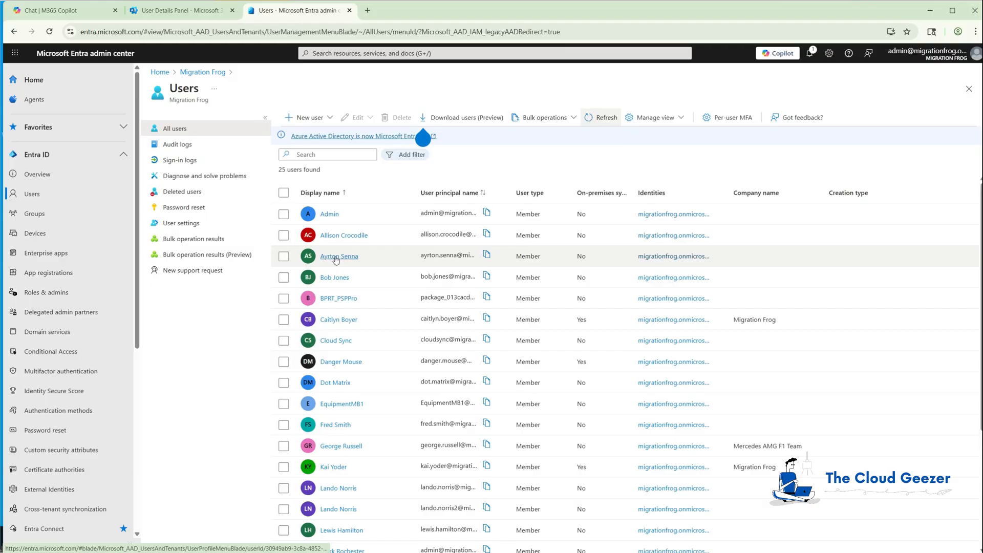
left_click(336, 257)
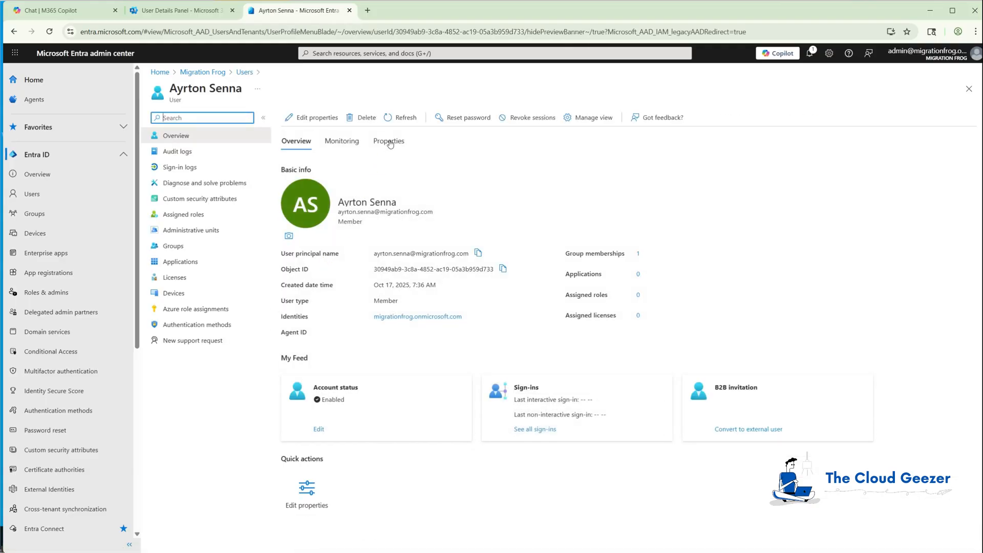
left_click(390, 144)
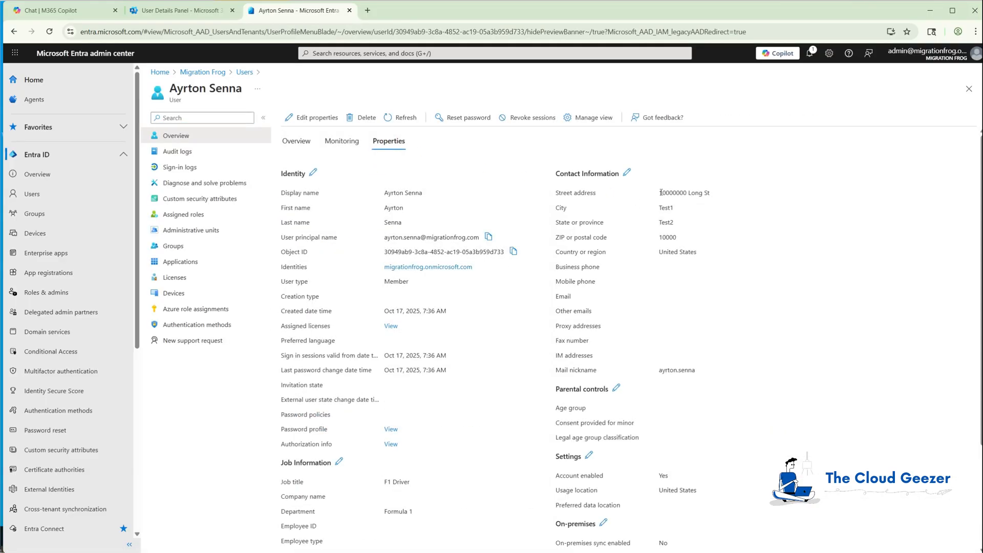
scroll(521, 342, "down", 3)
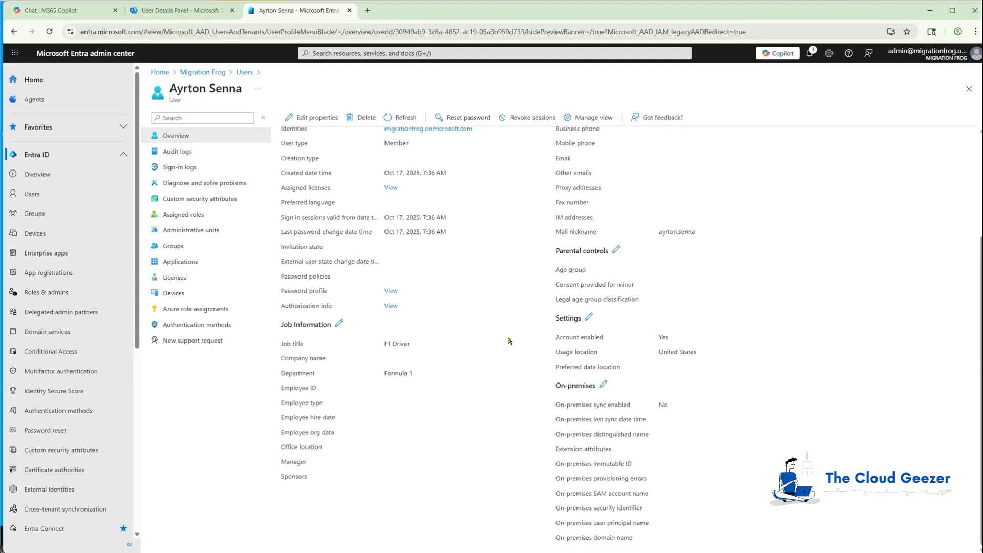
scroll(379, 388, "up", 2)
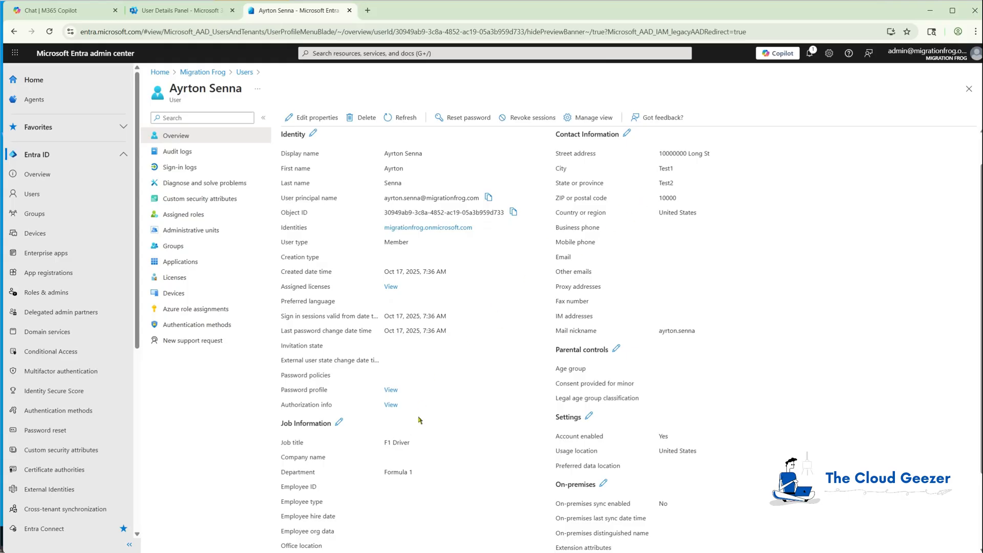
left_click(181, 12)
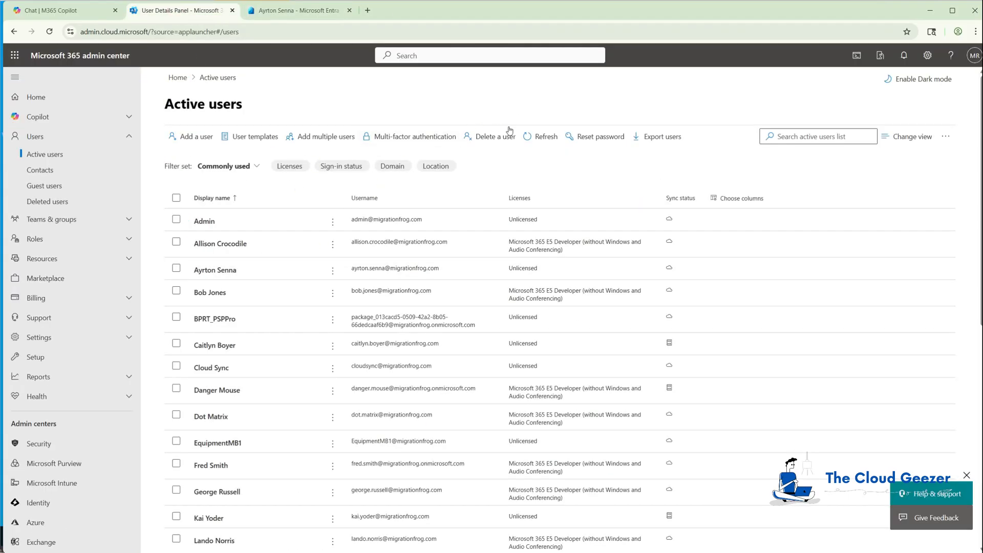
Refresh Active users and recheck the user's contact form, which still lacks title and address
left_click(542, 137)
left_click(220, 268)
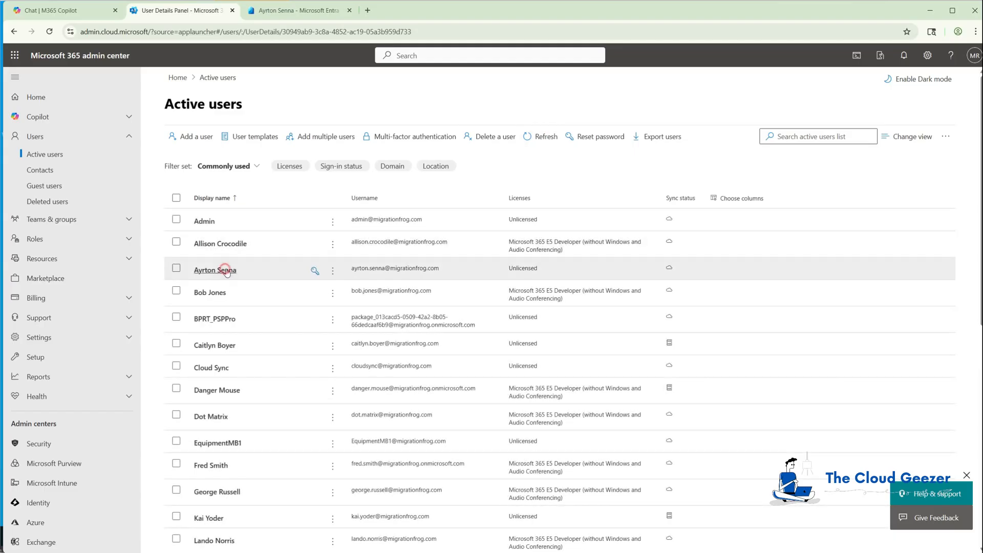
left_click(582, 444)
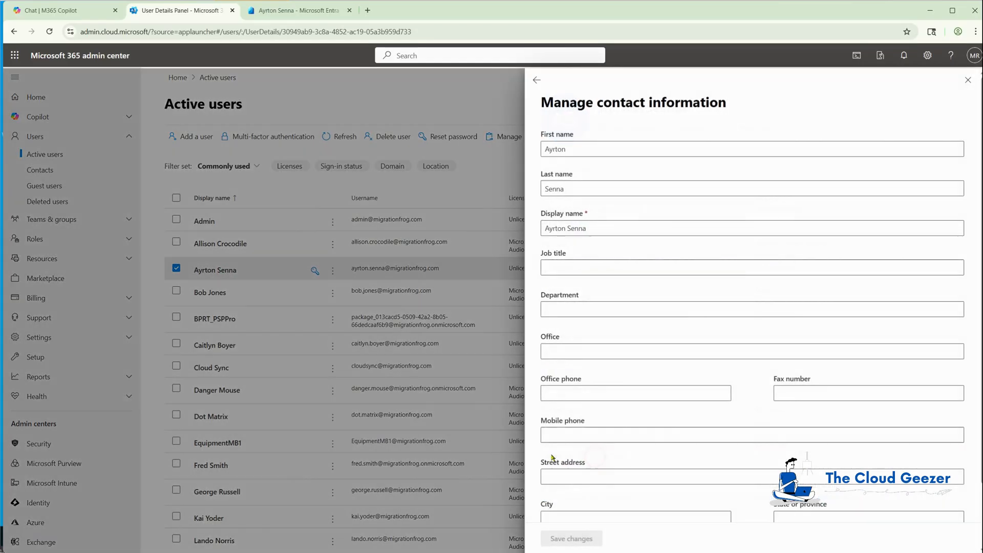
scroll(578, 436, "down", 2)
scroll(579, 436, "up", 2)
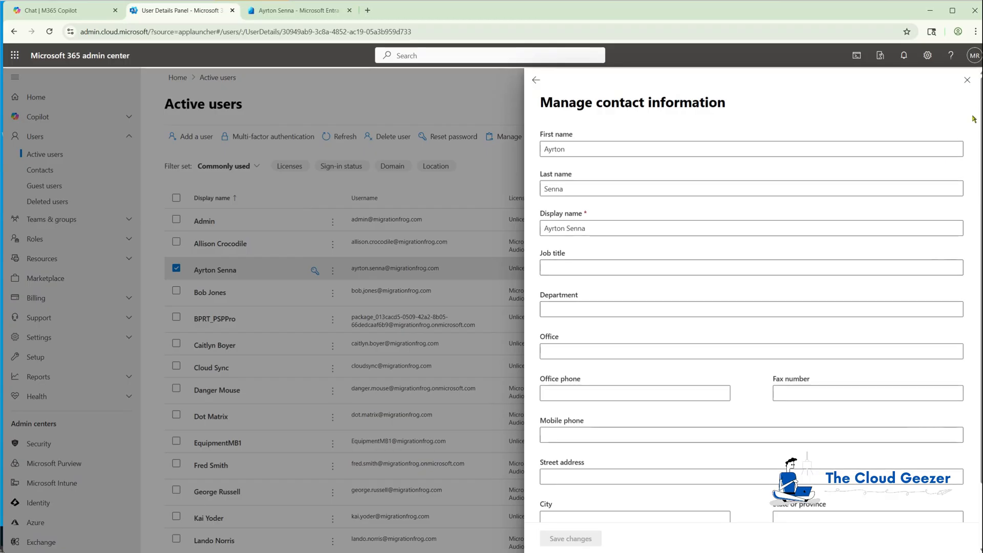
left_click(967, 80)
left_click(182, 270)
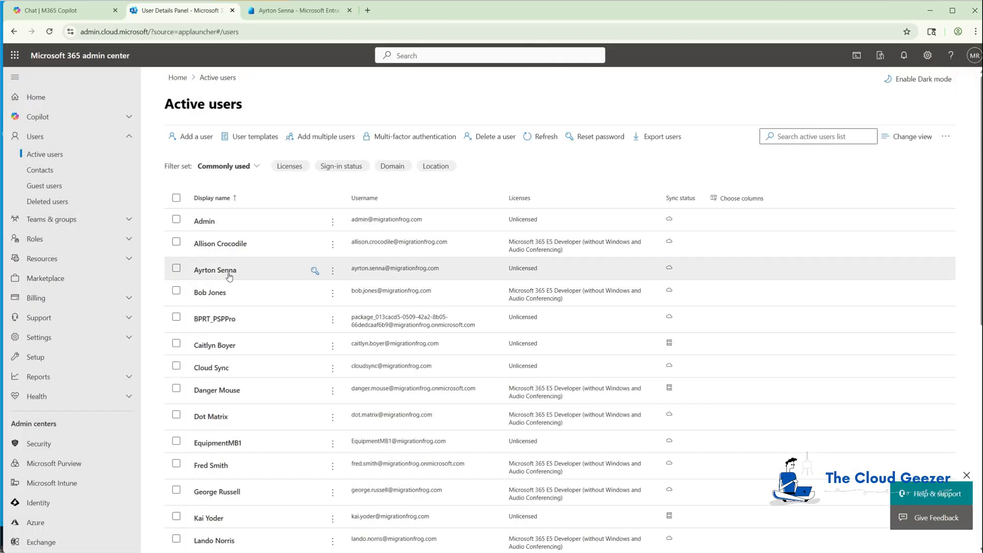
left_click(289, 10)
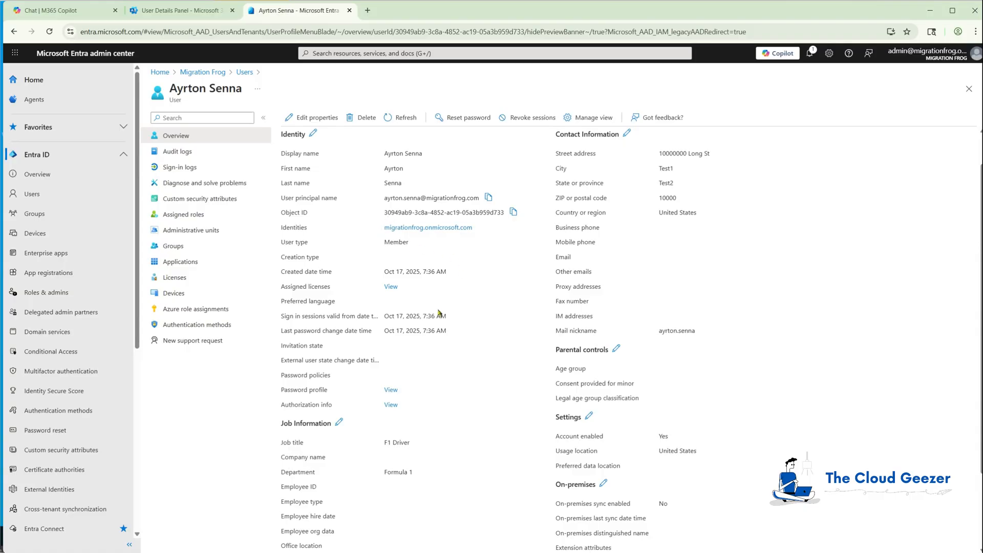
scroll(438, 313, "down", 2)
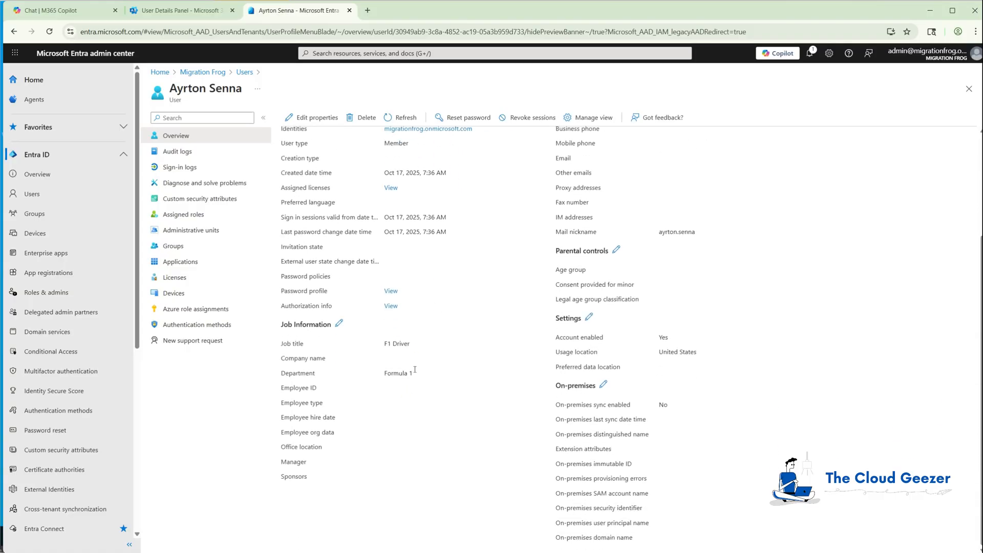
scroll(466, 370, "up", 3)
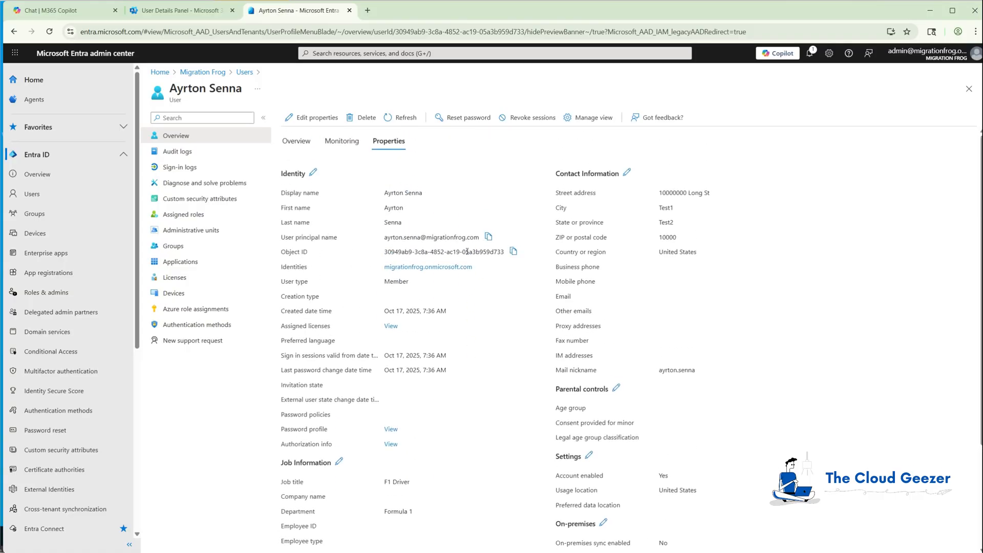